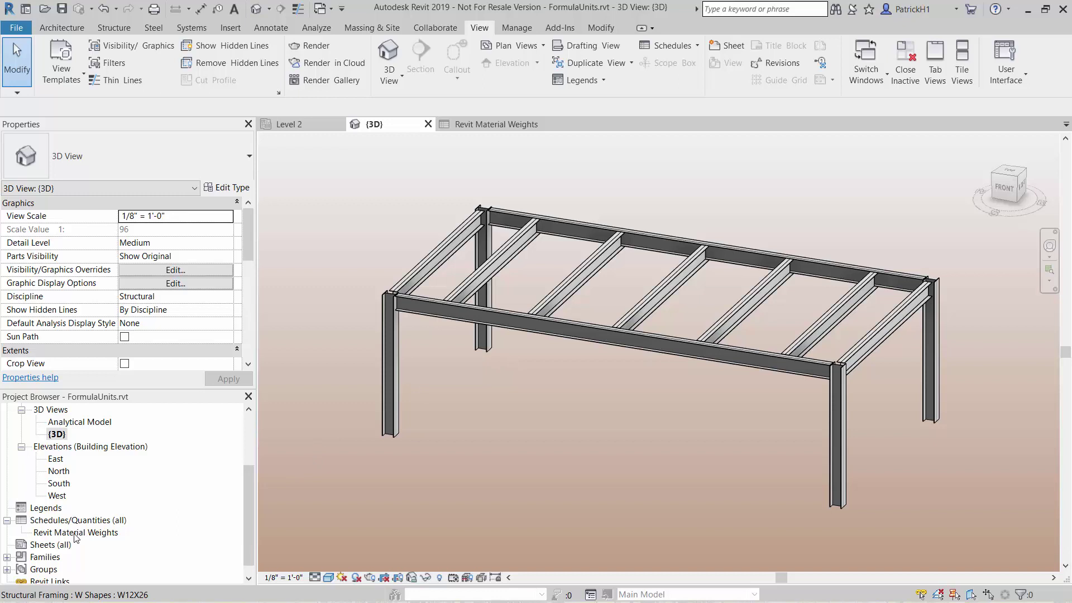
Step: Select the Revit Material Weights schedule to show its takeoff properties, briefly checking the Schedules list
{"action": "left_click", "coordinate": [76, 534]}
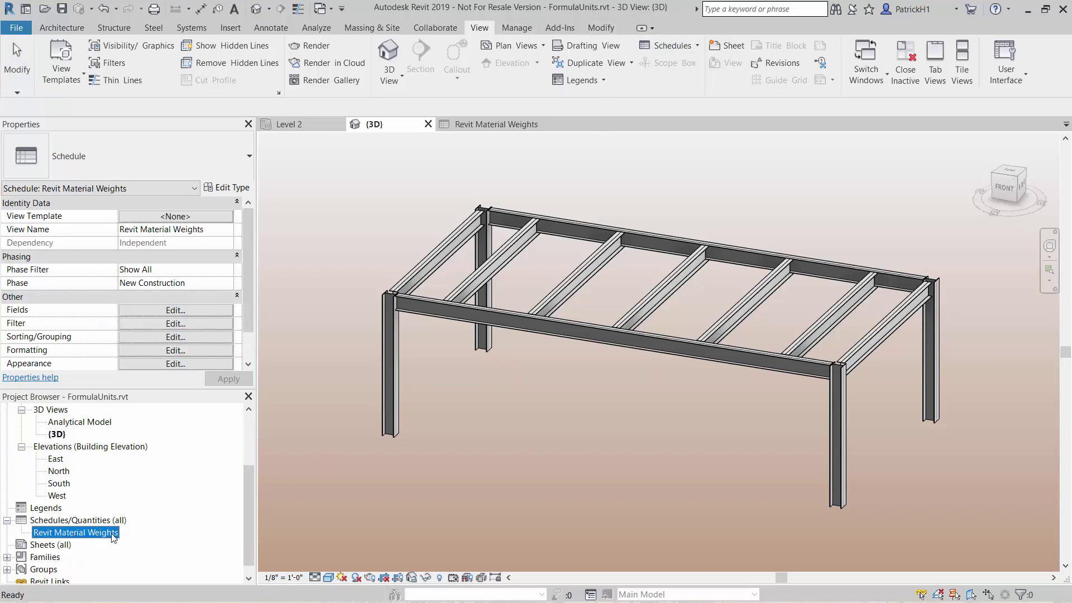
{"action": "left_click", "coordinate": [698, 48]}
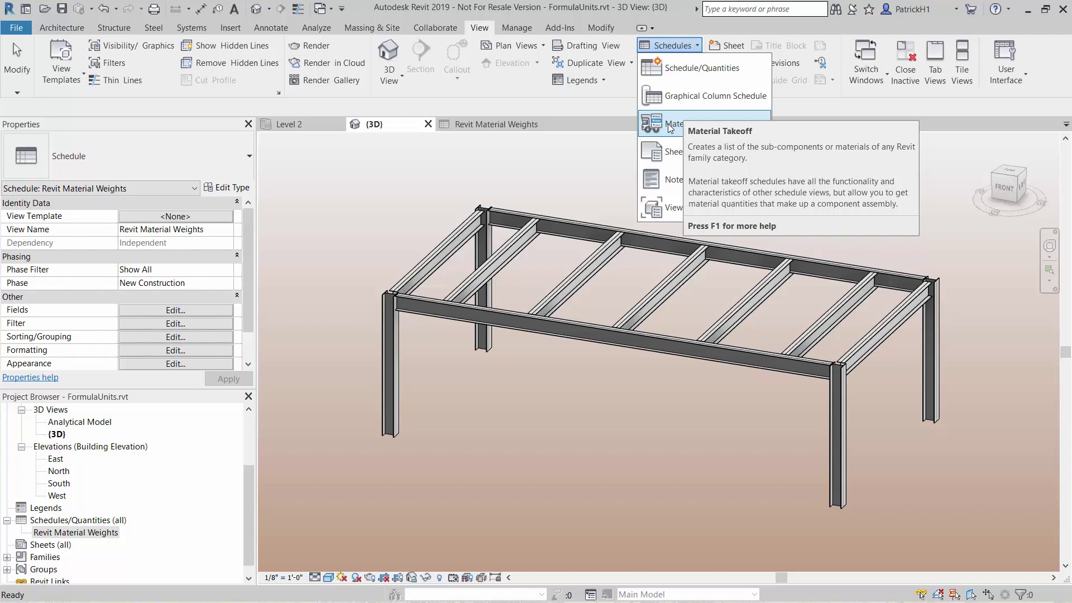
{"action": "left_click", "coordinate": [96, 531]}
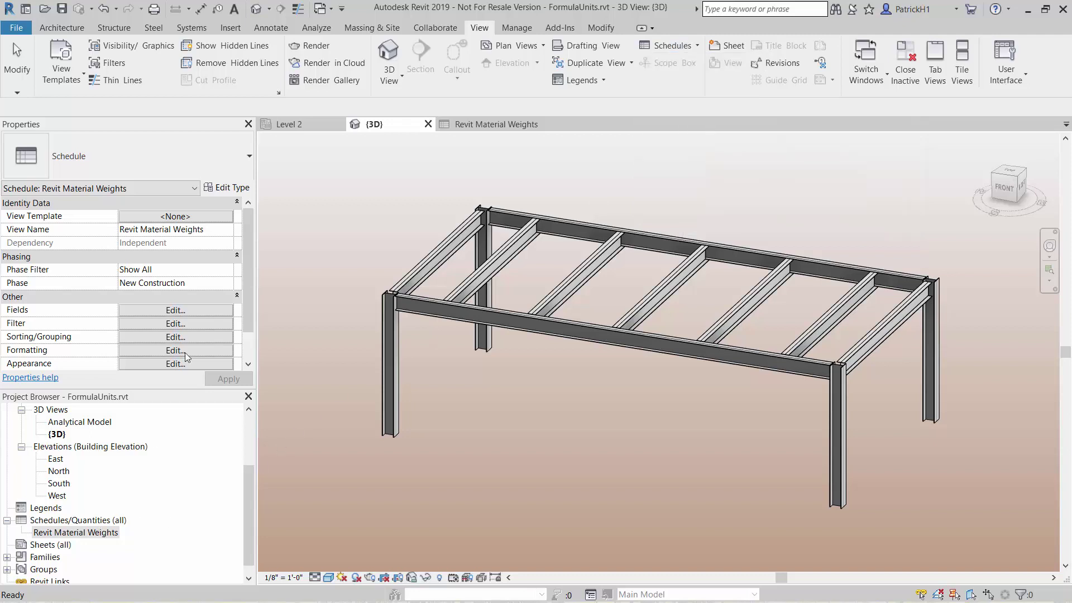
Step: Open the schedule's Fields settings and select the Material: Name field
{"action": "left_click", "coordinate": [186, 311]}
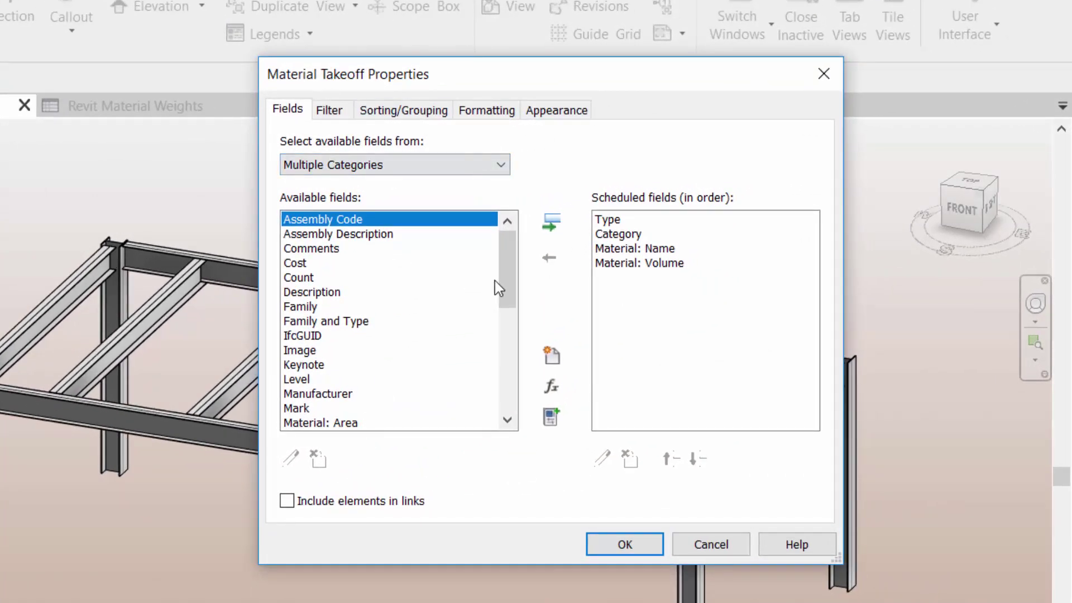
{"action": "left_click_drag", "start_coordinate": [509, 262], "coordinate": [503, 322]}
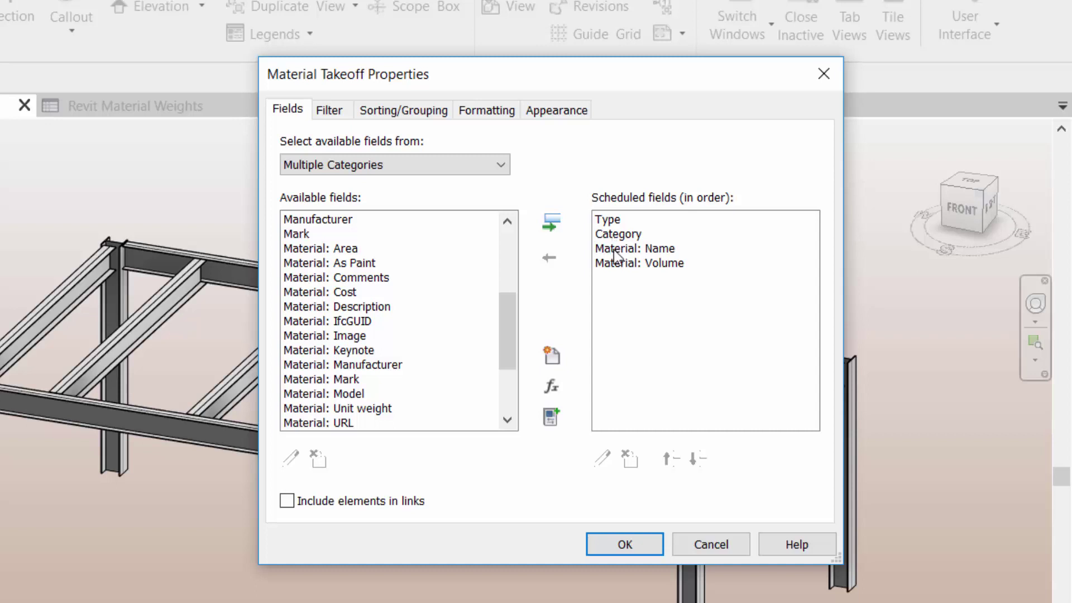
{"action": "left_click", "coordinate": [661, 251]}
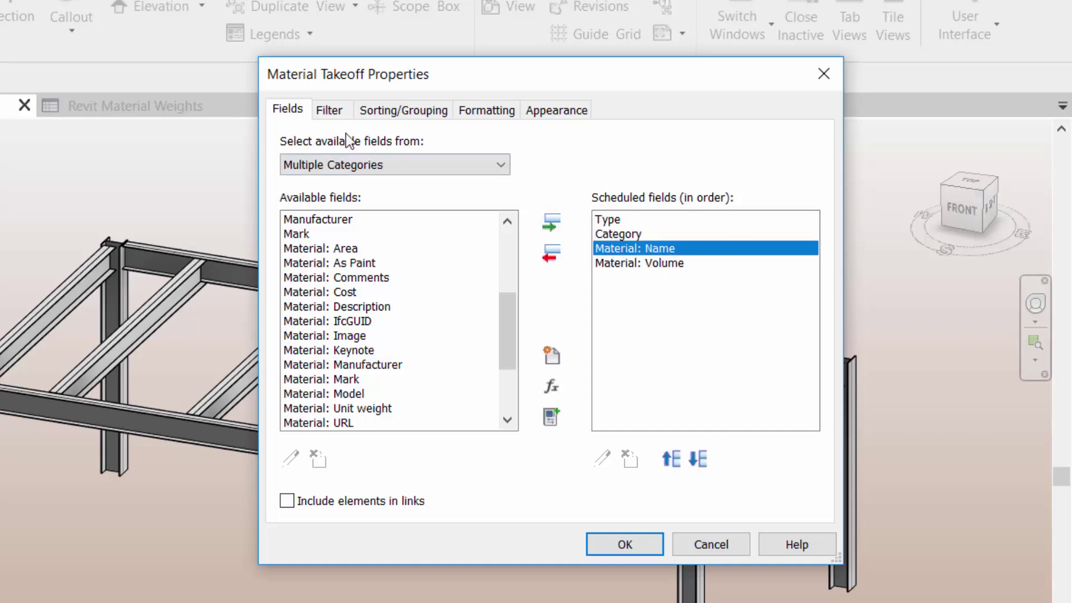
Step: Confirm the filter keeps Material: Name equal to Steel ASTM A992
{"action": "left_click", "coordinate": [331, 112]}
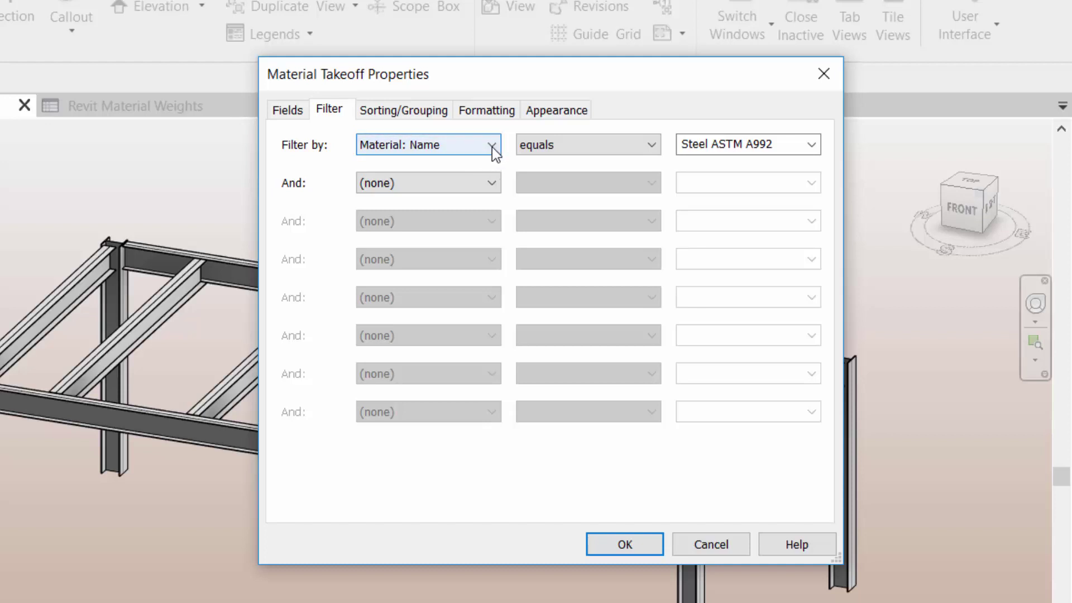
{"action": "left_click", "coordinate": [491, 147]}
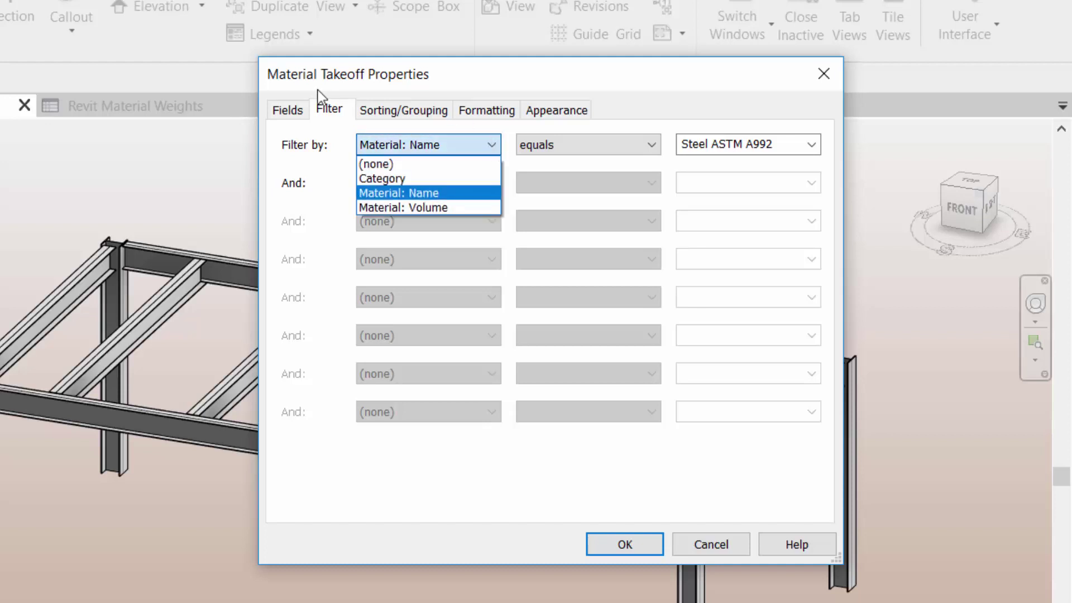
{"action": "left_click", "coordinate": [490, 147]}
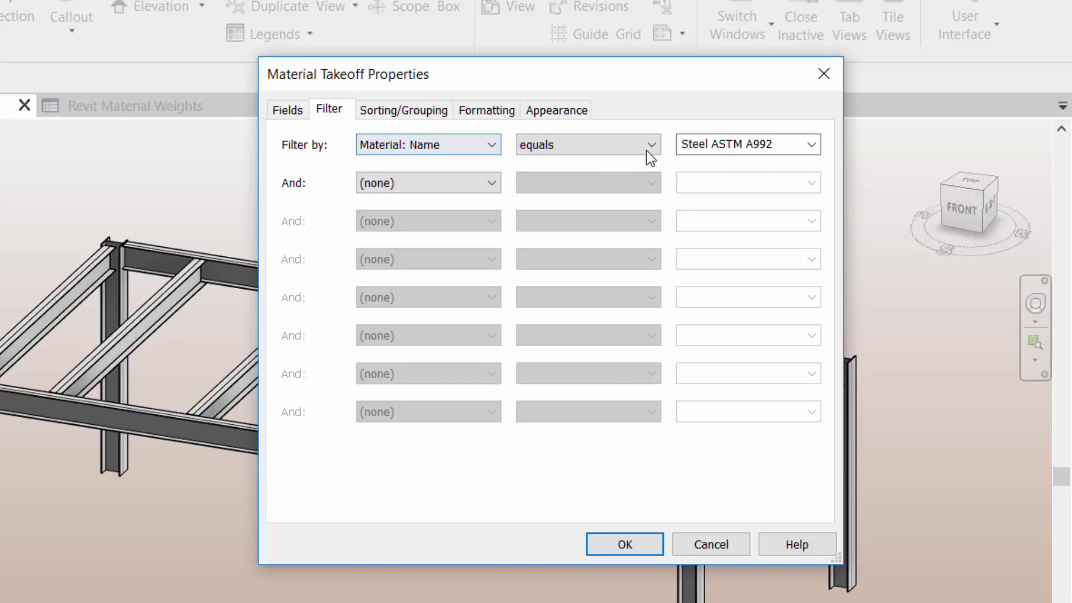
{"action": "left_click", "coordinate": [795, 145]}
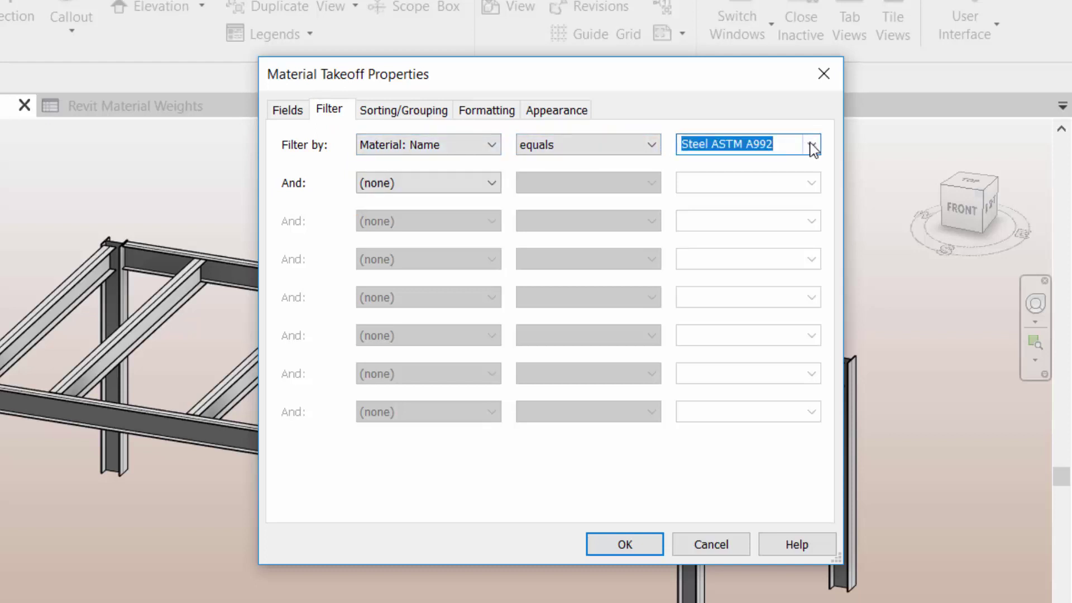
{"action": "left_click", "coordinate": [811, 145]}
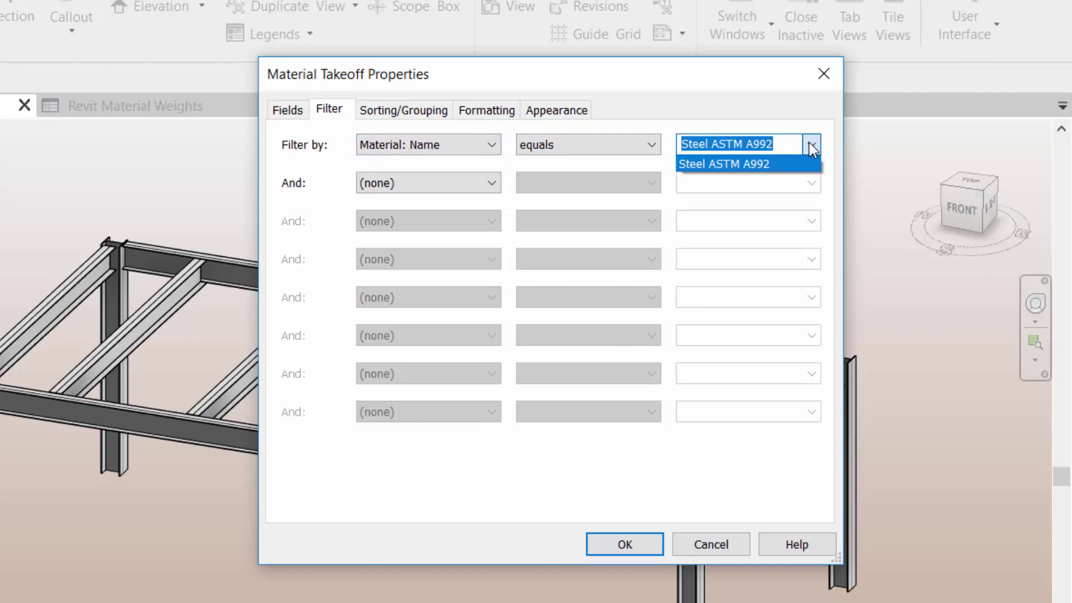
{"action": "left_click", "coordinate": [798, 121]}
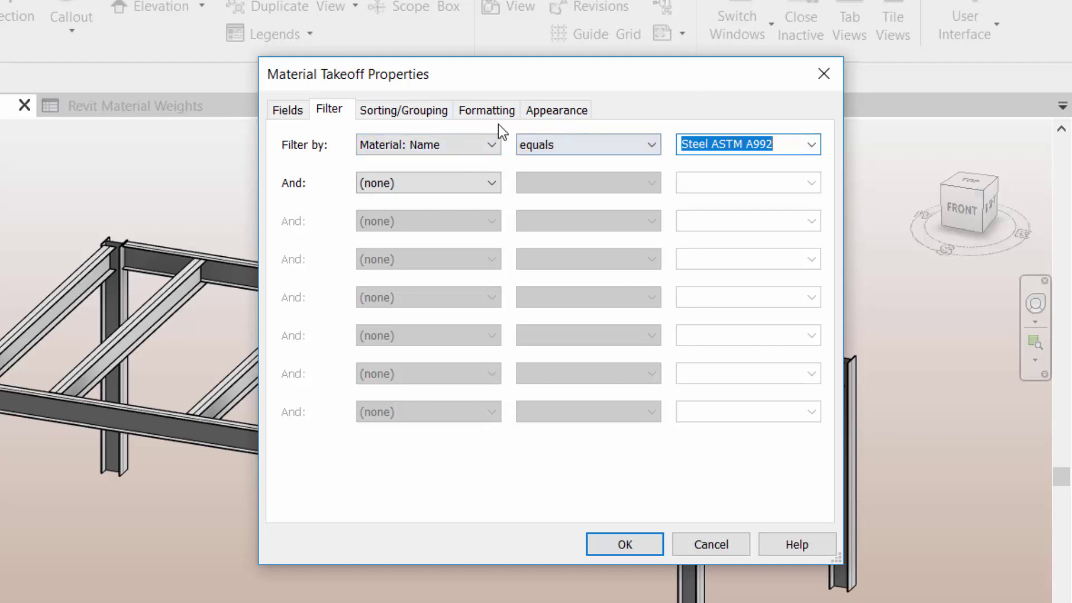
Step: Review the Sorting/Grouping and Formatting settings, then return to the field lists
{"action": "left_click", "coordinate": [438, 114]}
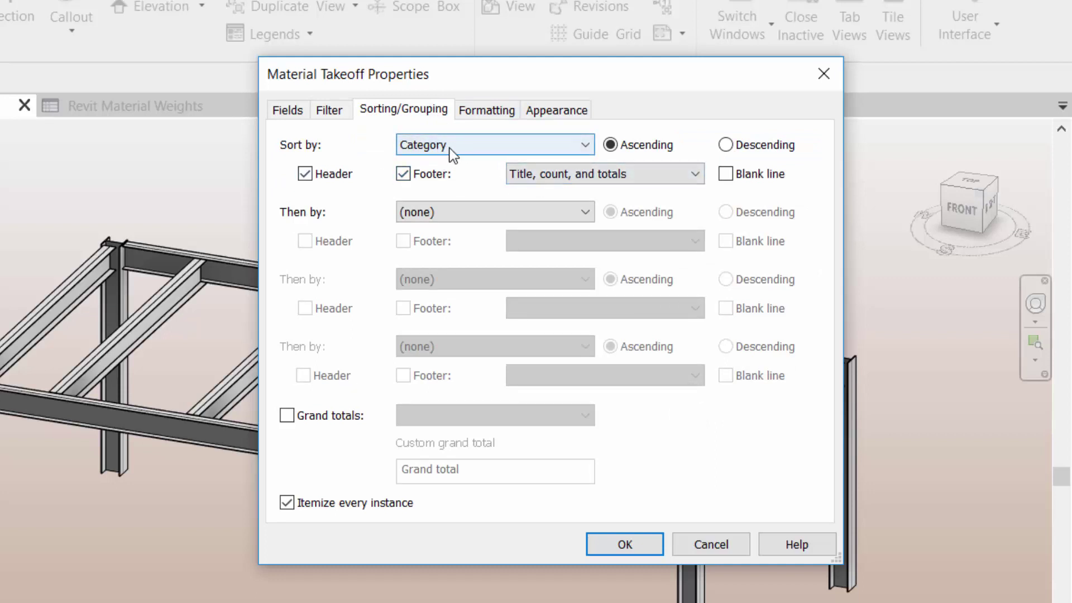
{"action": "left_click", "coordinate": [495, 114]}
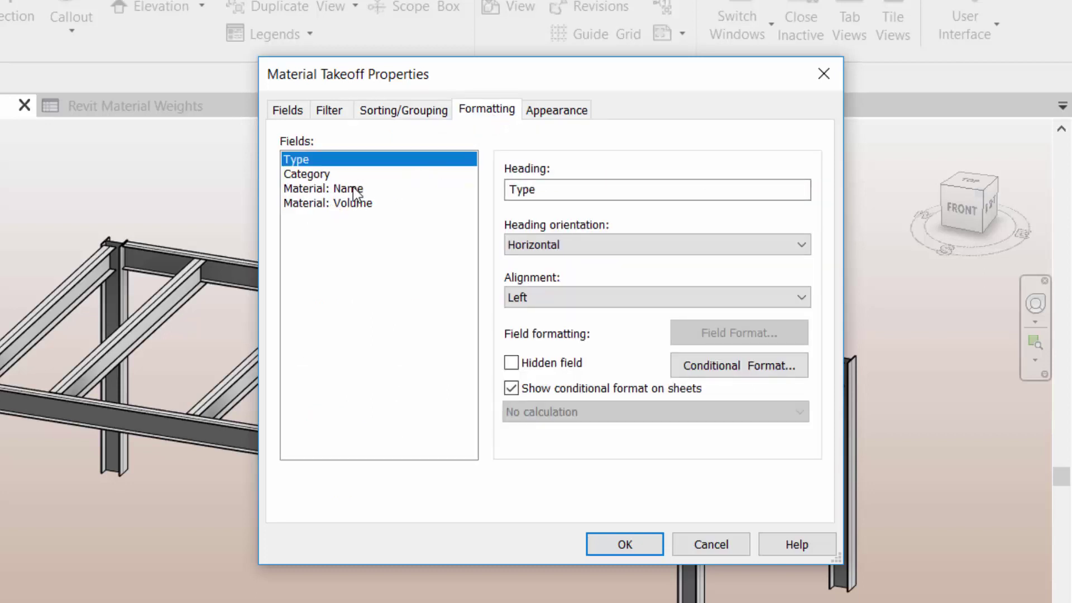
{"action": "left_click", "coordinate": [288, 110]}
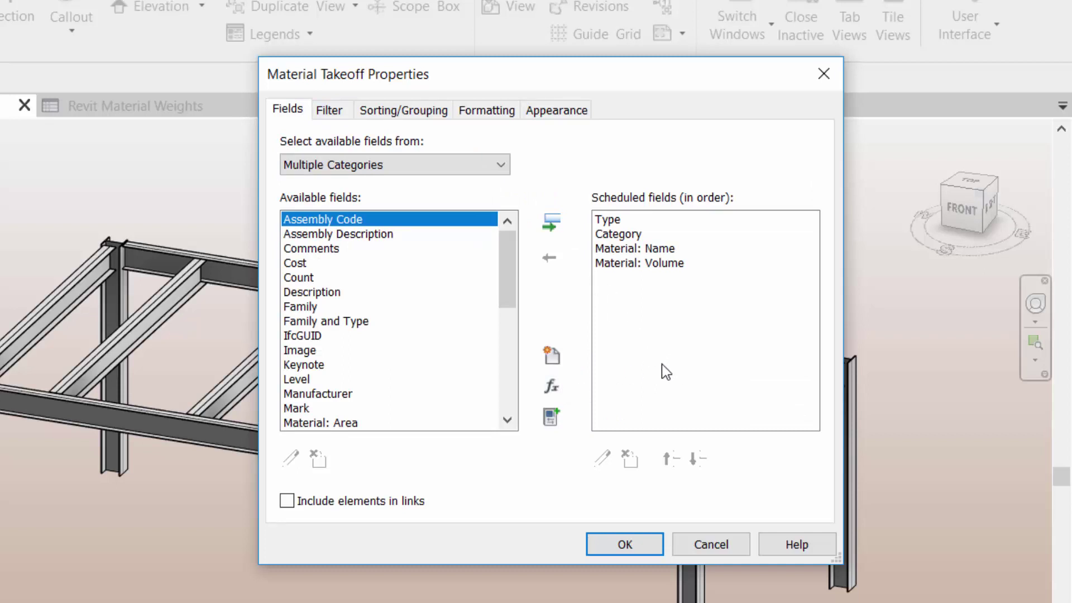
Step: Create a calculated value named Manual Weight with Common discipline and Number type
{"action": "left_click", "coordinate": [552, 388]}
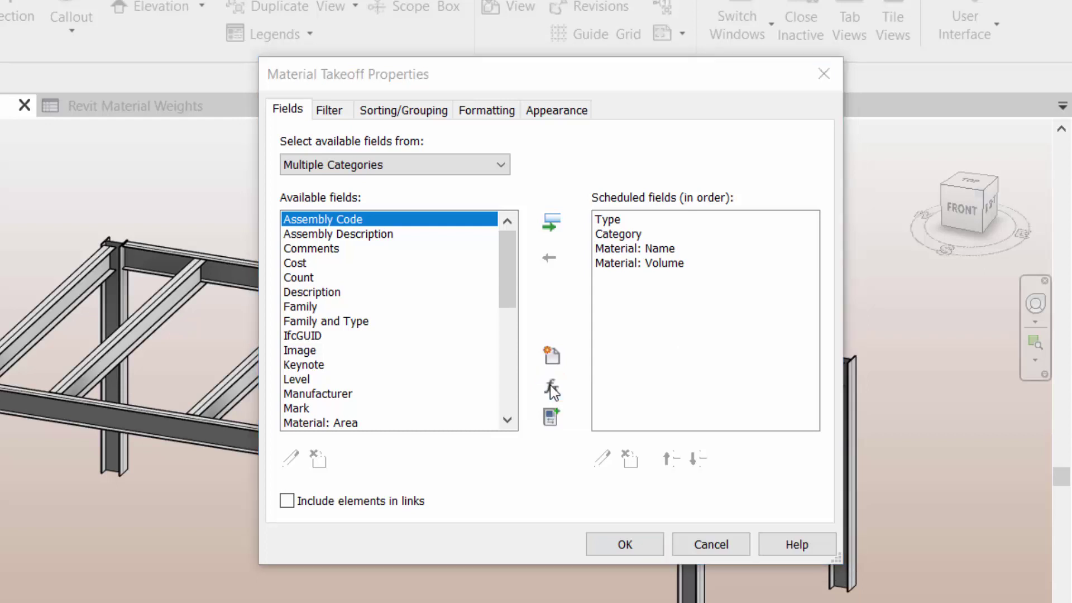
{"action": "left_click_drag", "start_coordinate": [564, 260], "coordinate": [527, 249]}
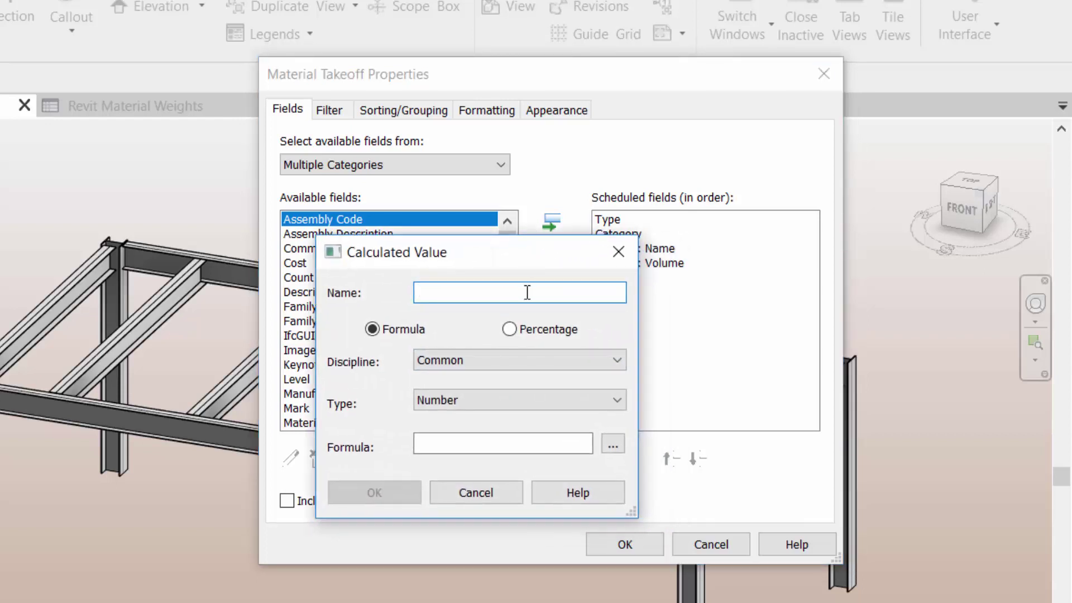
{"action": "type", "text": "Manual"}
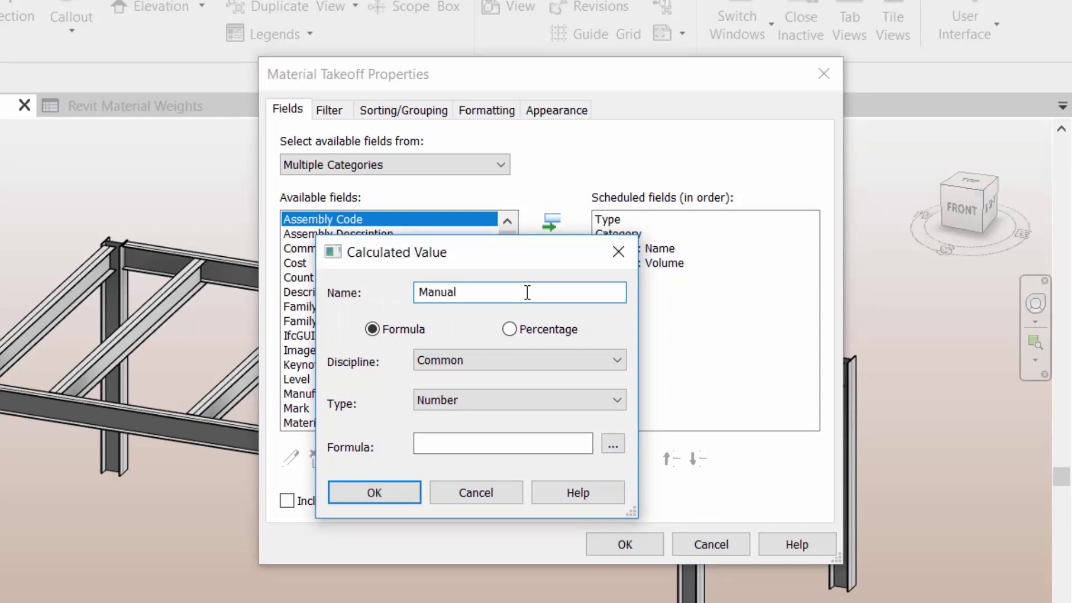
{"action": "type", "text": " V"}
{"action": "key", "text": "BackSpace"}
{"action": "type", "text": "Weight"}
{"action": "left_click", "coordinate": [531, 360]}
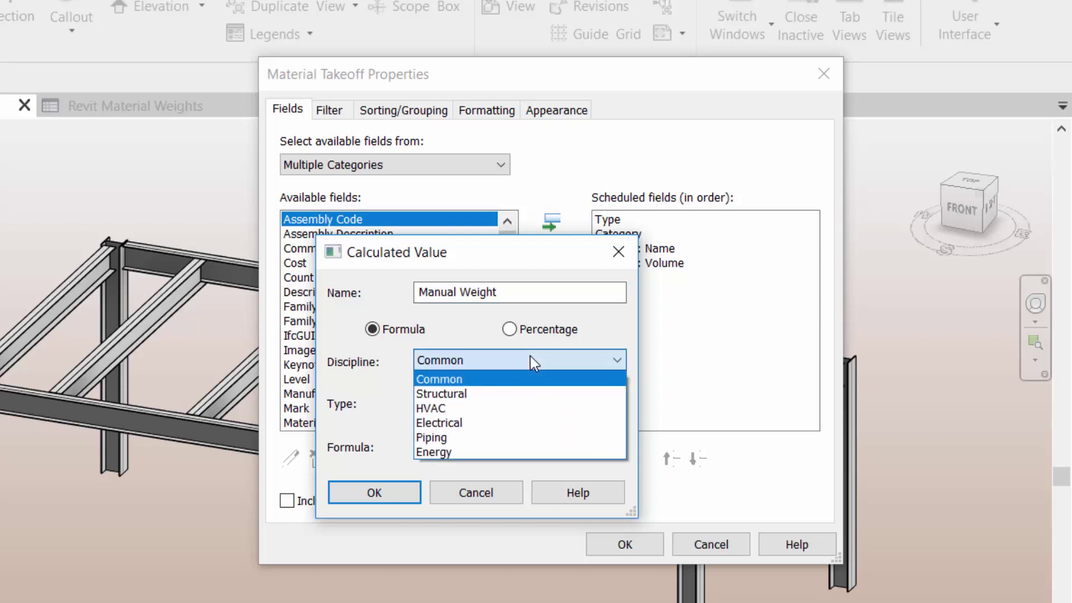
{"action": "left_click", "coordinate": [455, 378]}
{"action": "left_click", "coordinate": [459, 399]}
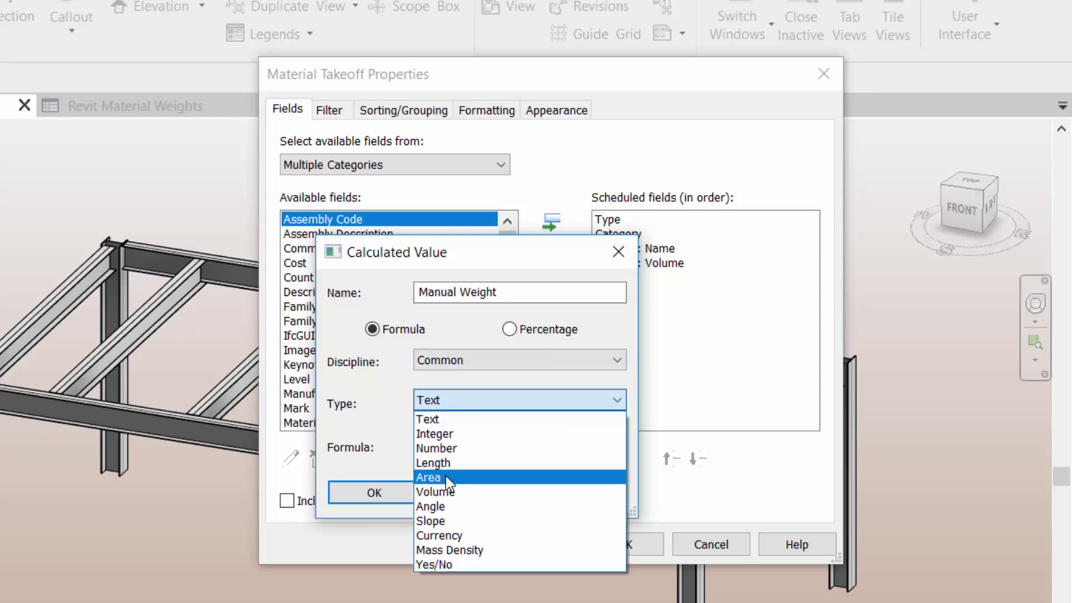
{"action": "left_click", "coordinate": [460, 449]}
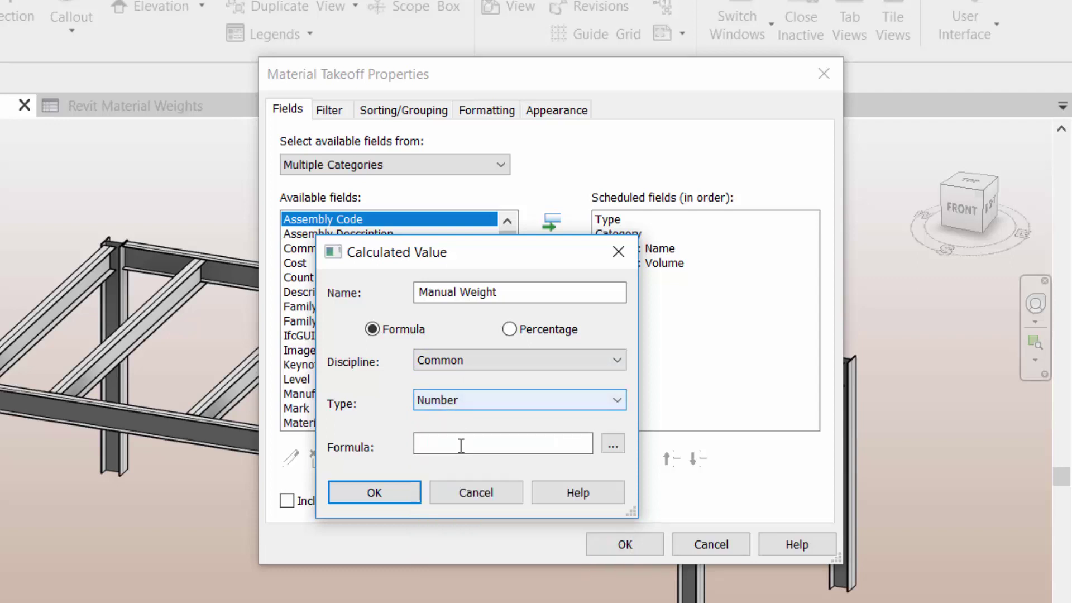
Step: Start its formula by inserting Material: Volume from the field list
{"action": "left_click", "coordinate": [496, 445]}
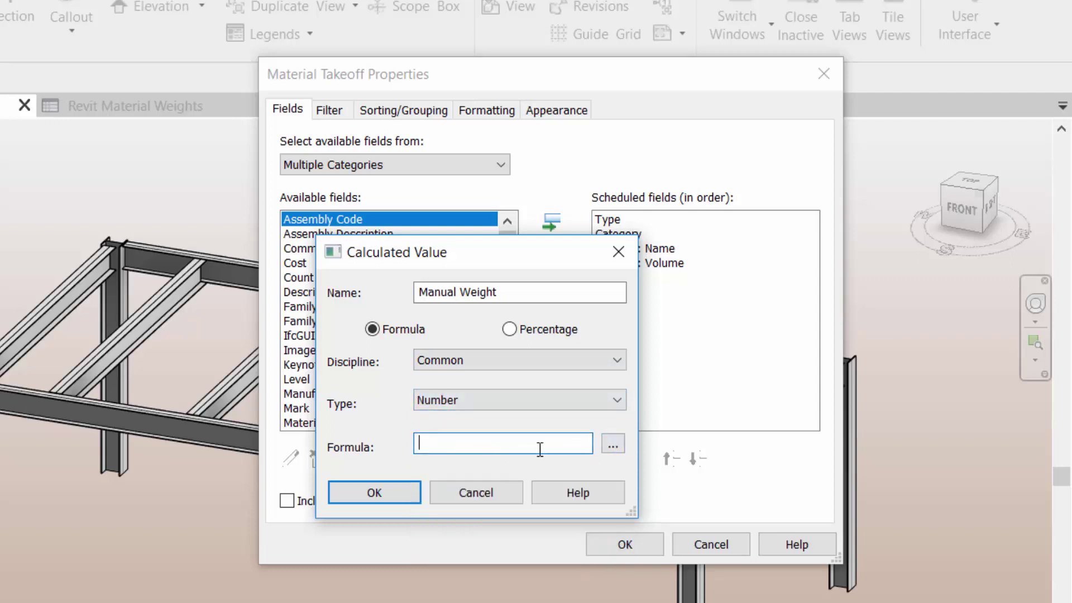
{"action": "left_click_drag", "start_coordinate": [540, 260], "coordinate": [369, 260]}
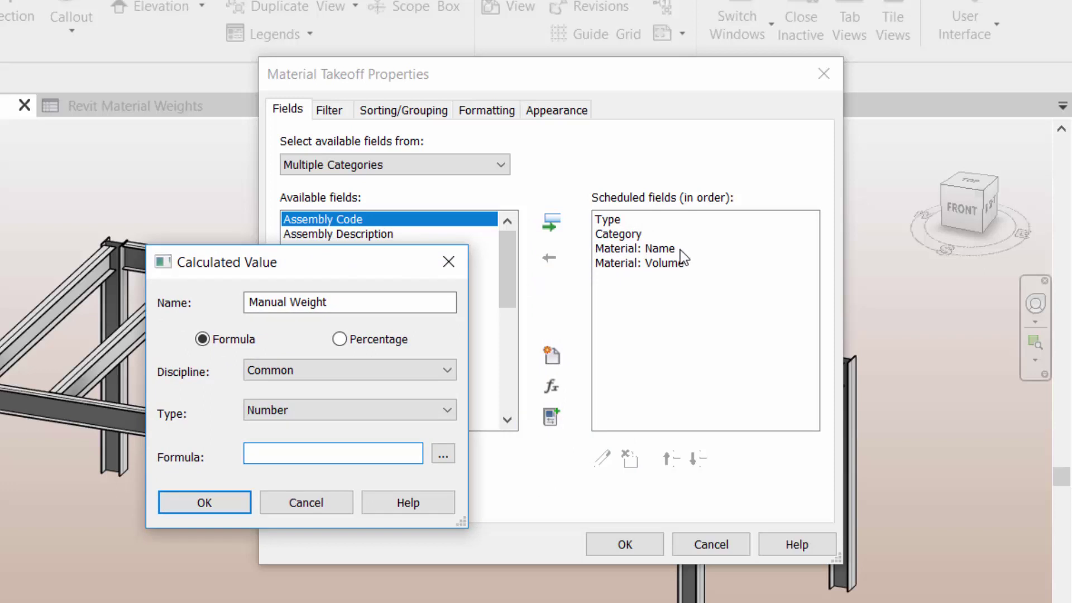
{"action": "left_click", "coordinate": [448, 454]}
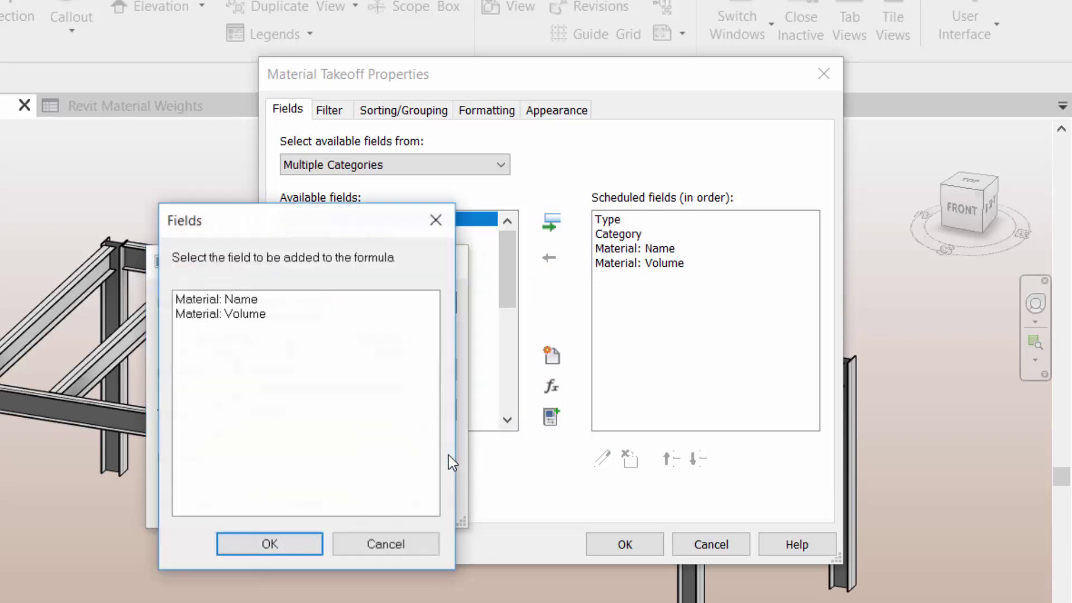
{"action": "left_click", "coordinate": [267, 315]}
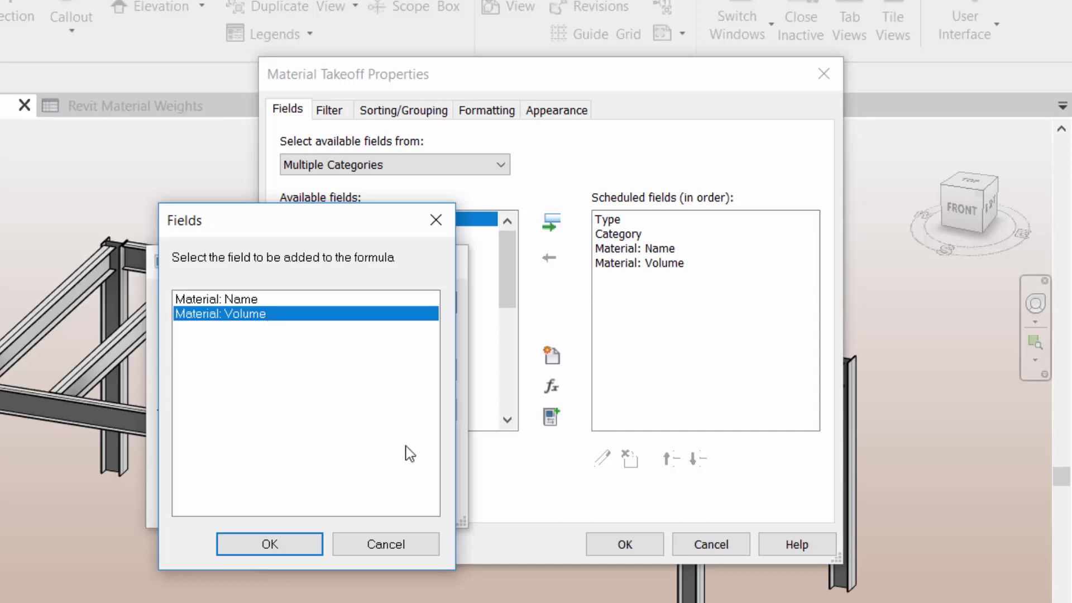
{"action": "left_click", "coordinate": [311, 543]}
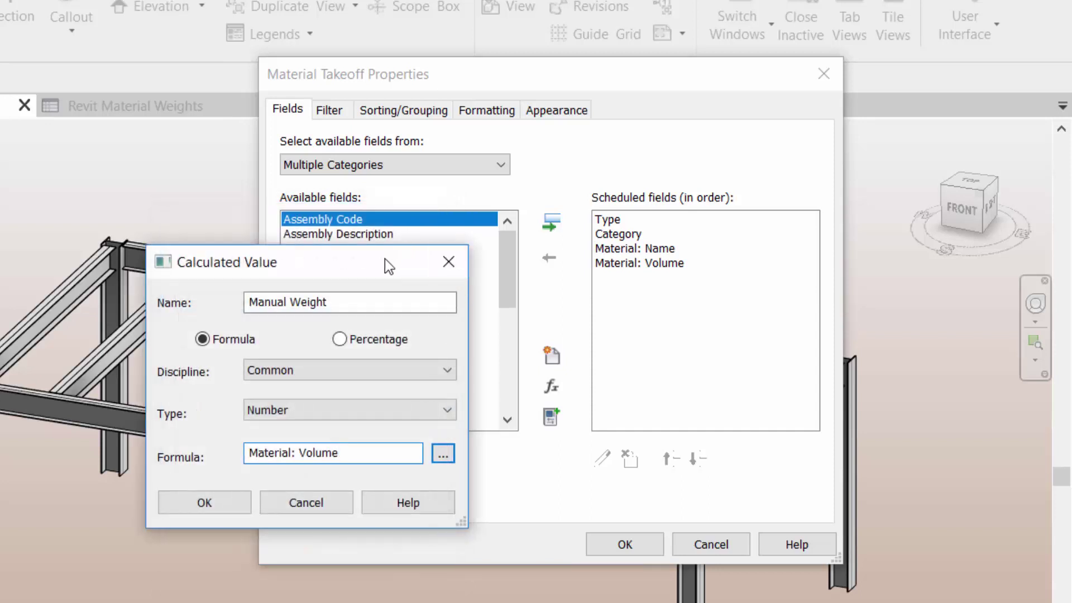
{"action": "left_click_drag", "start_coordinate": [385, 259], "coordinate": [380, 237]}
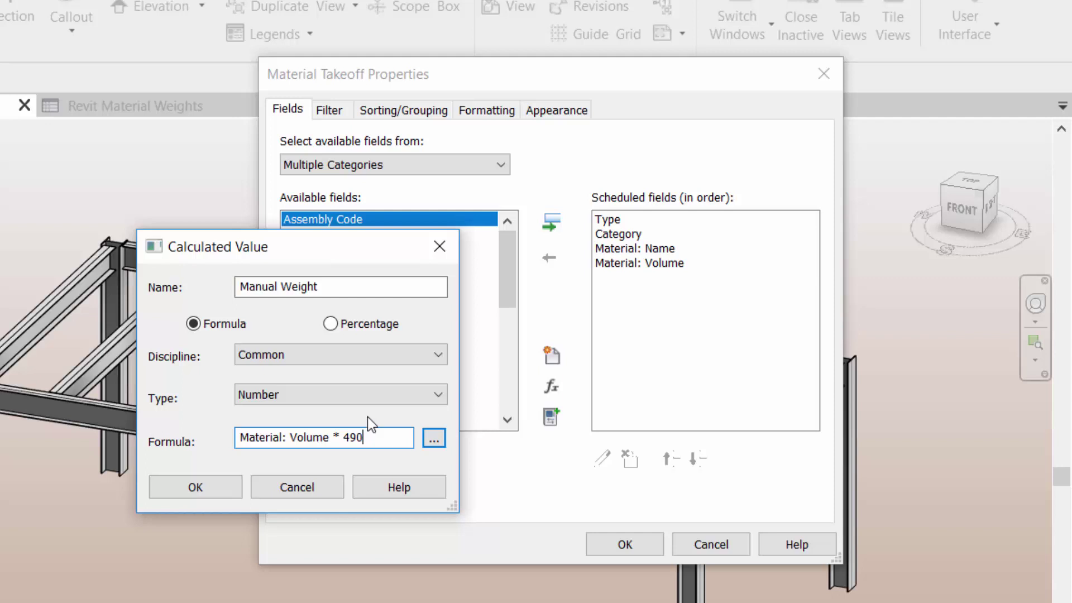
Step: Dismiss the Inconsistent Units error and change the formula to Material: Volume/1 * 490
{"action": "left_click", "coordinate": [215, 490]}
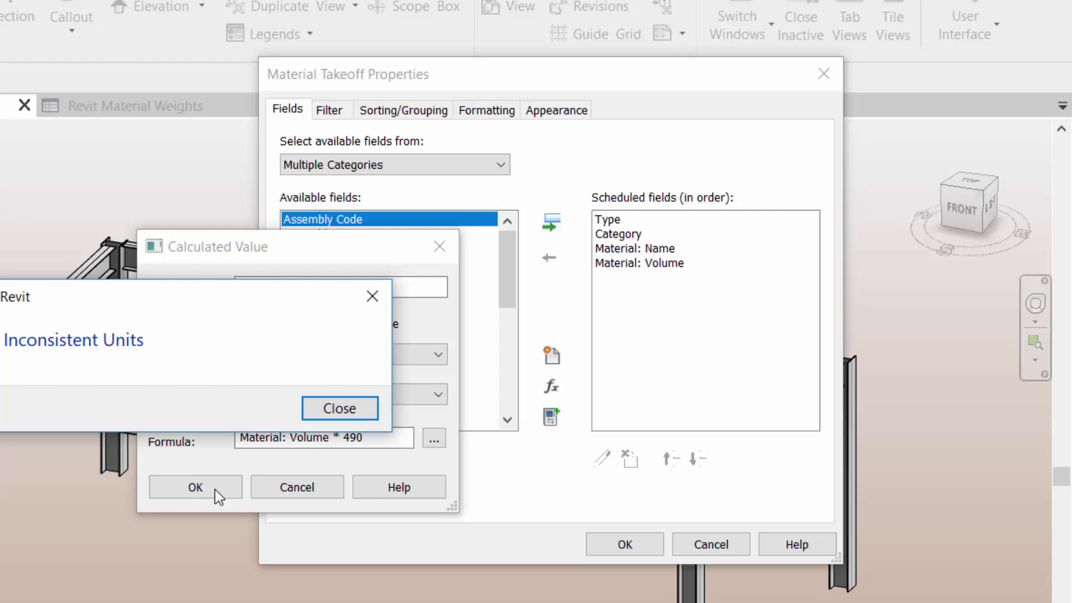
{"action": "left_click_drag", "start_coordinate": [240, 331], "coordinate": [45, 278]}
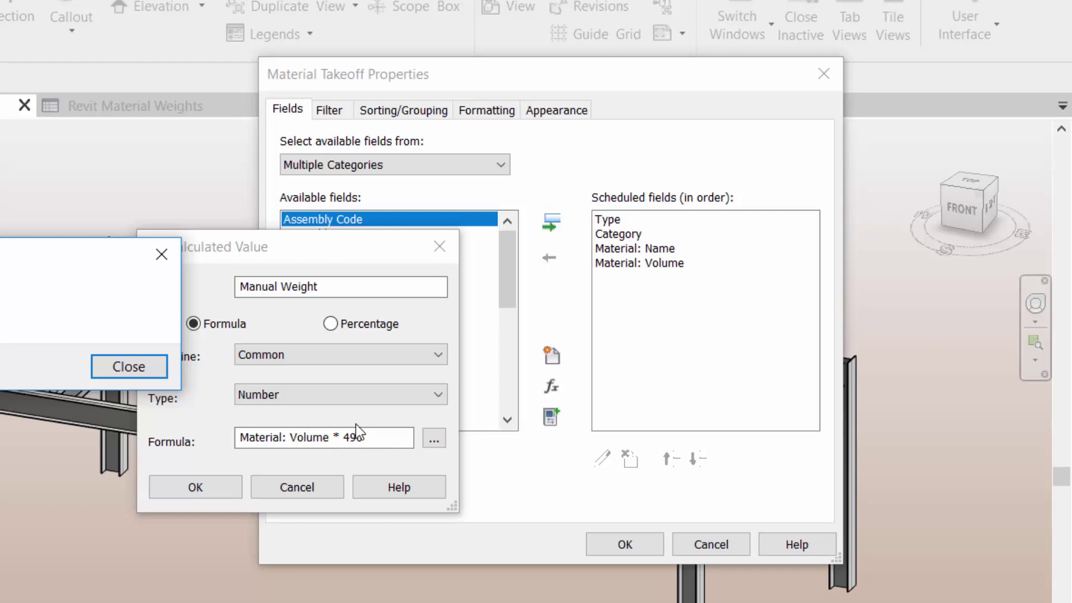
{"action": "left_click", "coordinate": [141, 366]}
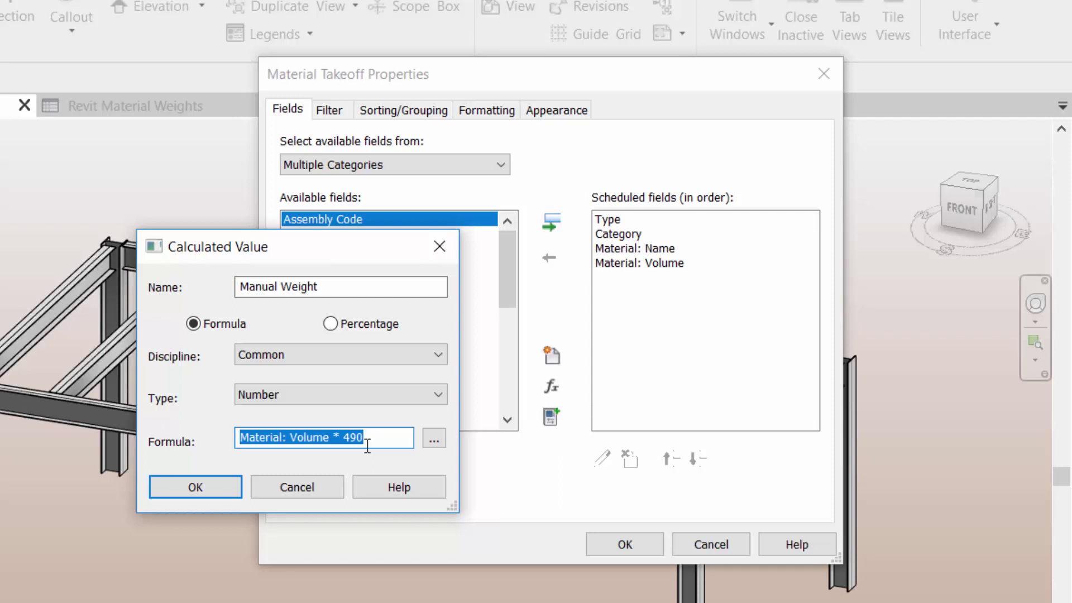
{"action": "left_click", "coordinate": [332, 441]}
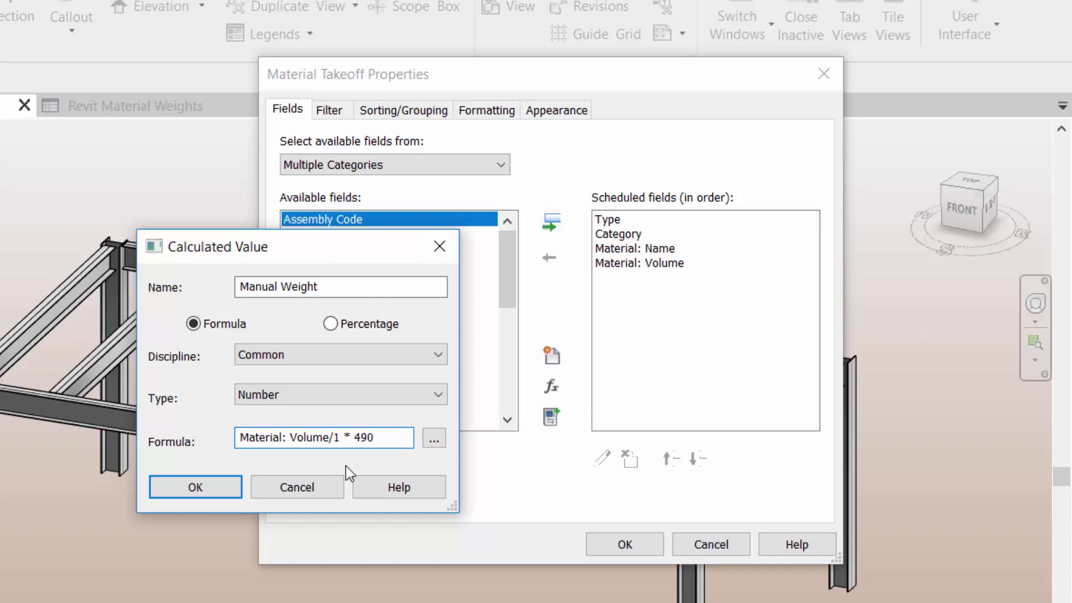
{"action": "left_click", "coordinate": [340, 437]}
Step: Add Manual Weight to the schedule and set it to calculate totals
{"action": "left_click", "coordinate": [220, 491]}
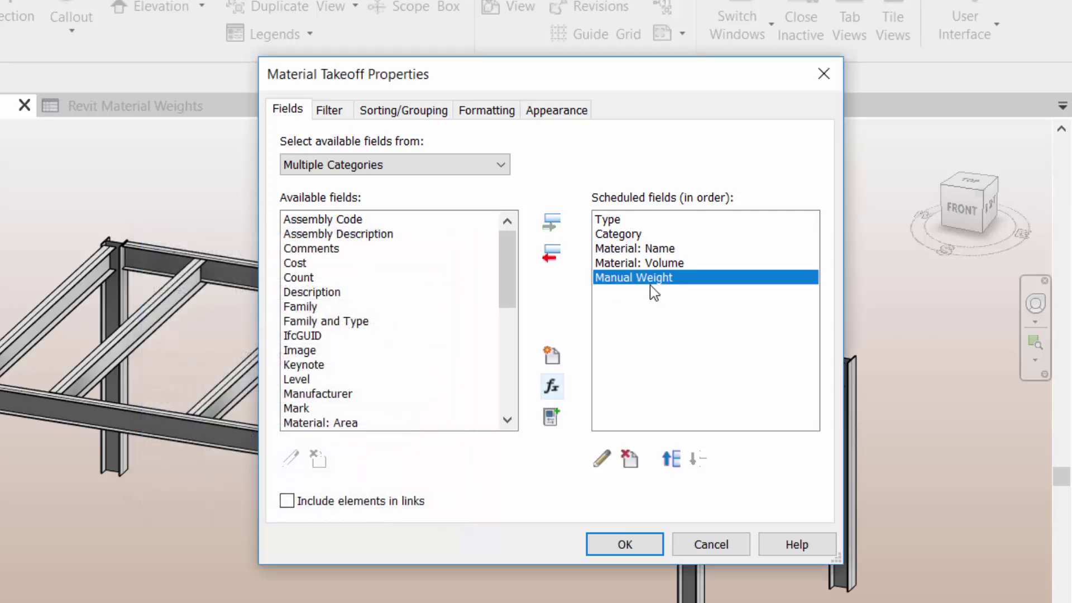
{"action": "left_click", "coordinate": [475, 115]}
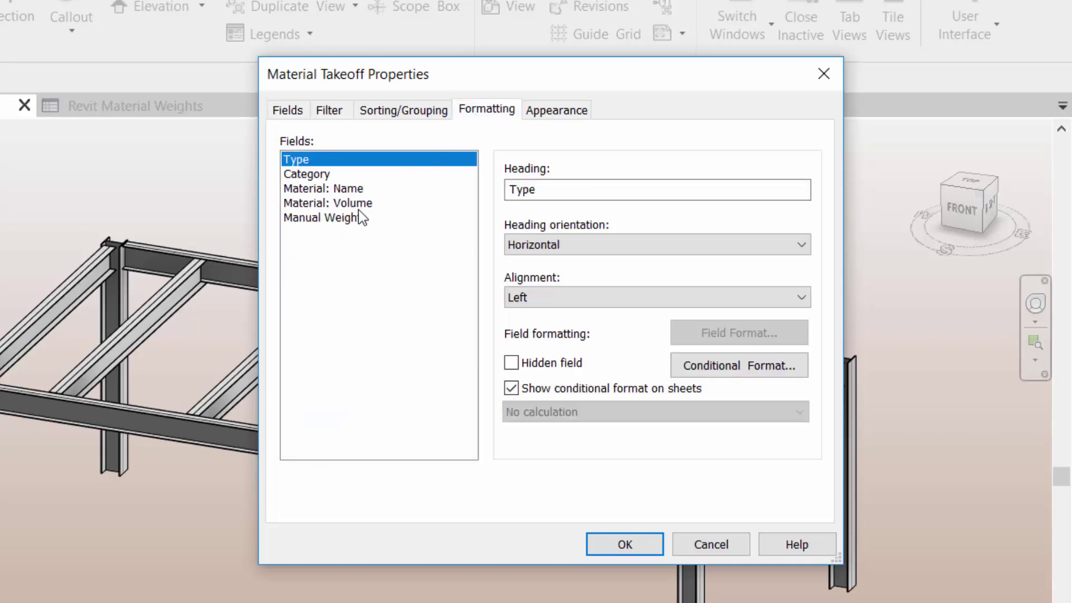
{"action": "left_click", "coordinate": [348, 217]}
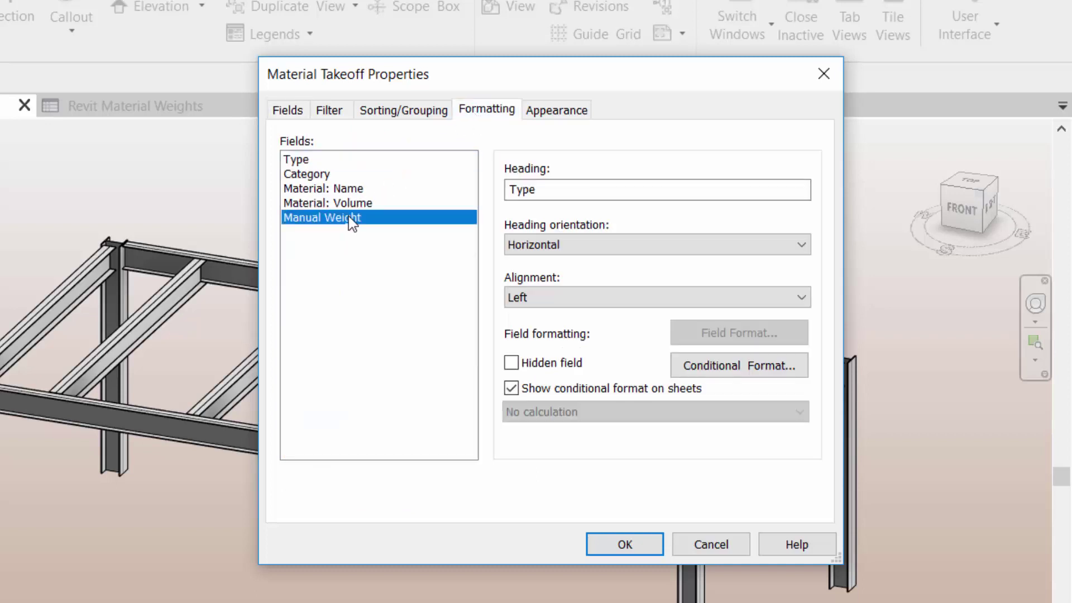
{"action": "left_click", "coordinate": [592, 414]}
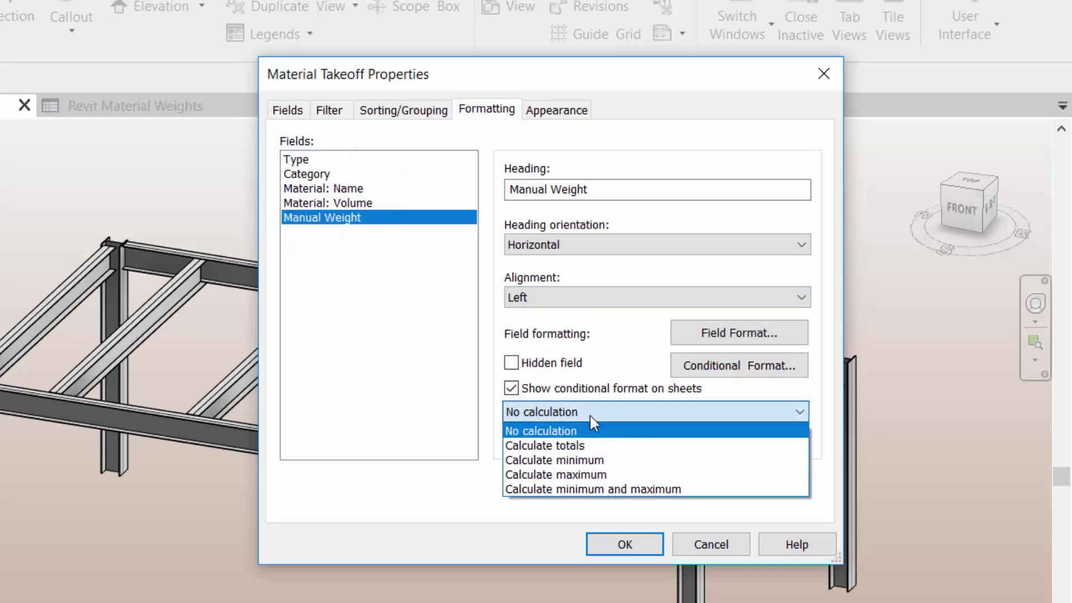
{"action": "left_click", "coordinate": [576, 446]}
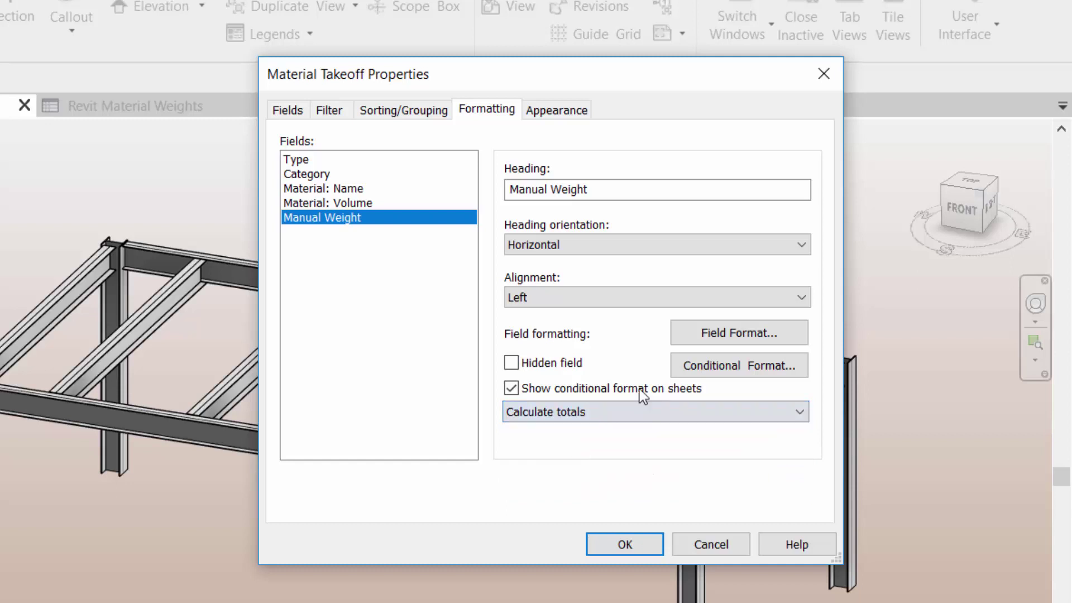
Step: Give Manual Weight a Fixed number format with 0 decimal places and apply the changes
{"action": "left_click", "coordinate": [715, 333]}
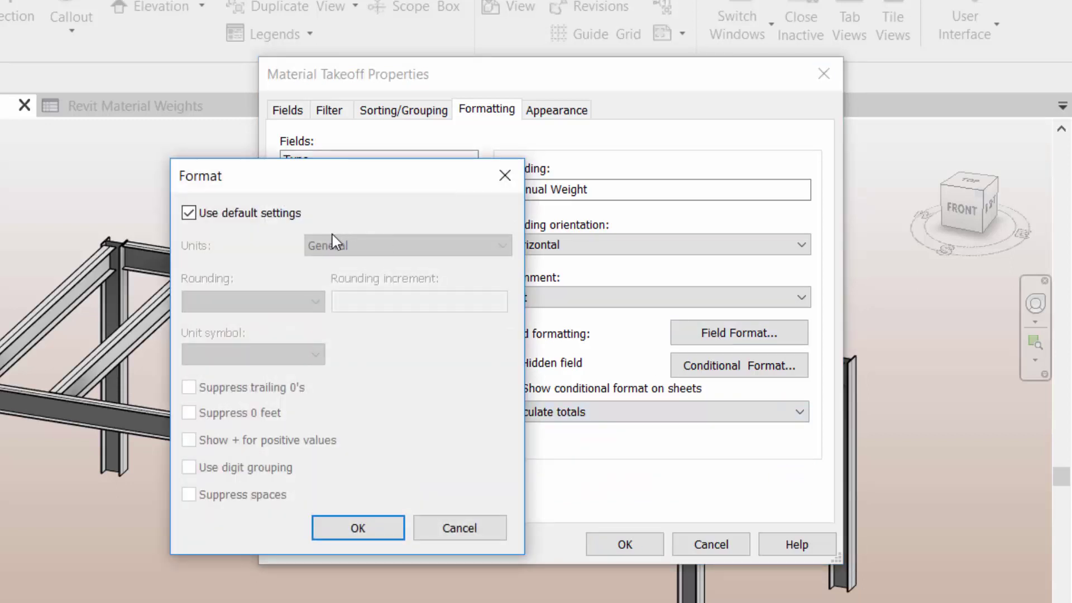
{"action": "left_click", "coordinate": [189, 214]}
{"action": "left_click", "coordinate": [399, 250]}
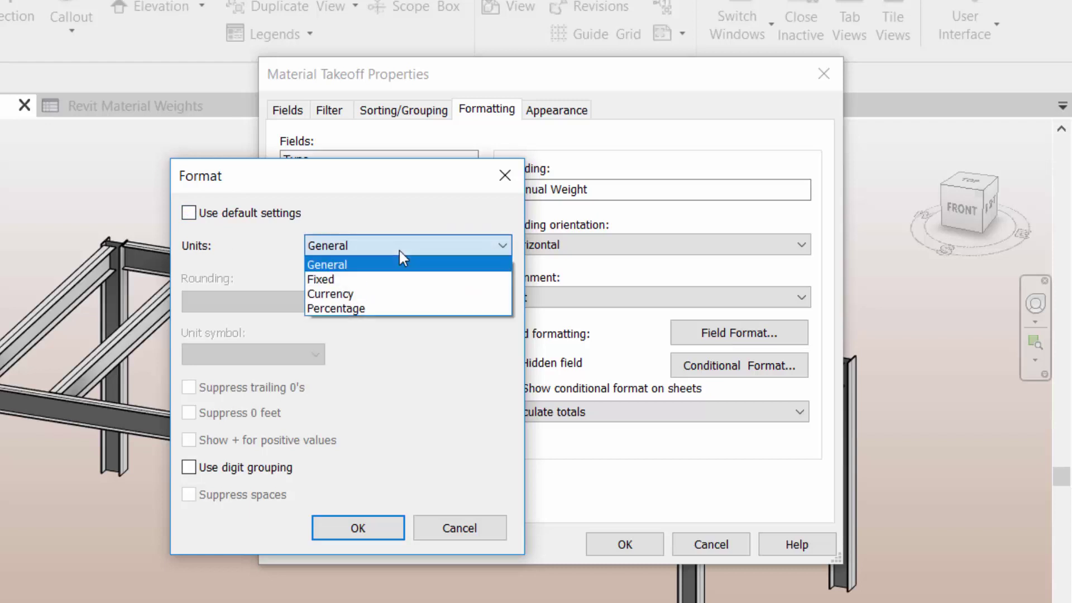
{"action": "left_click", "coordinate": [375, 281]}
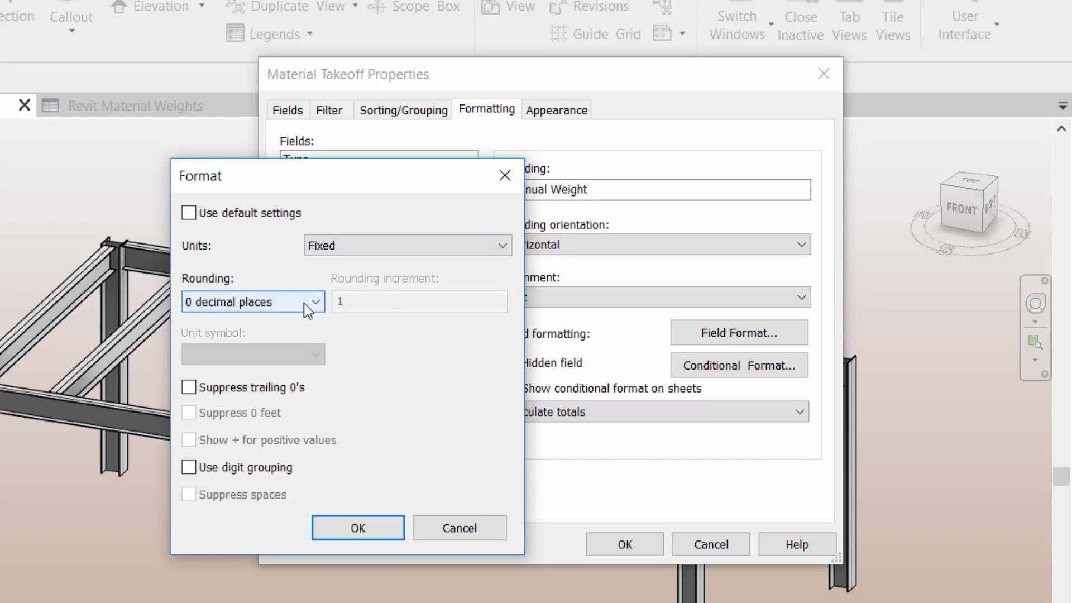
{"action": "left_click", "coordinate": [316, 301]}
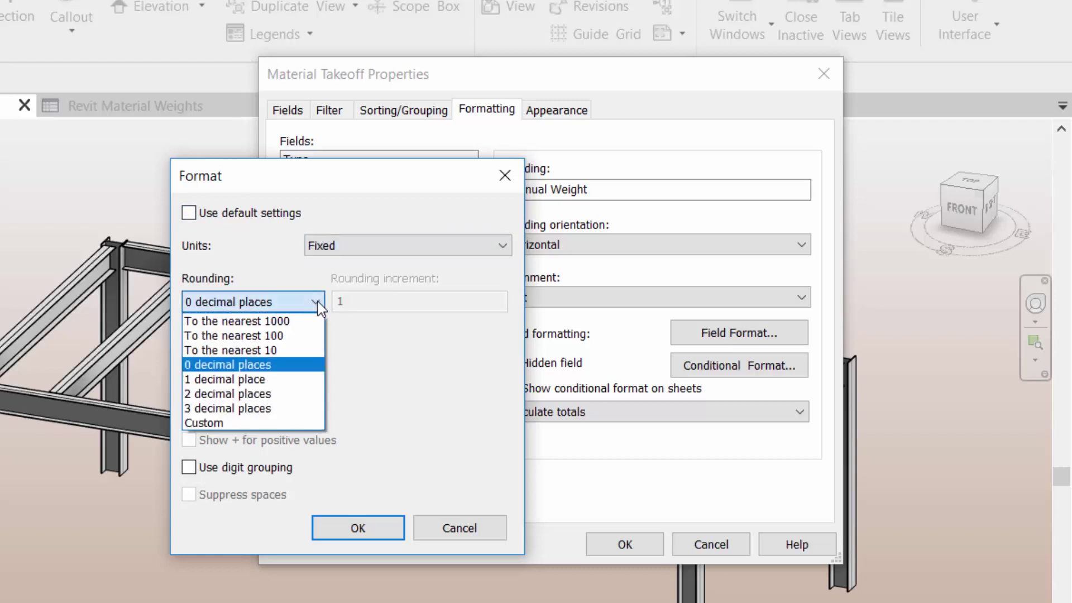
{"action": "left_click", "coordinate": [262, 364]}
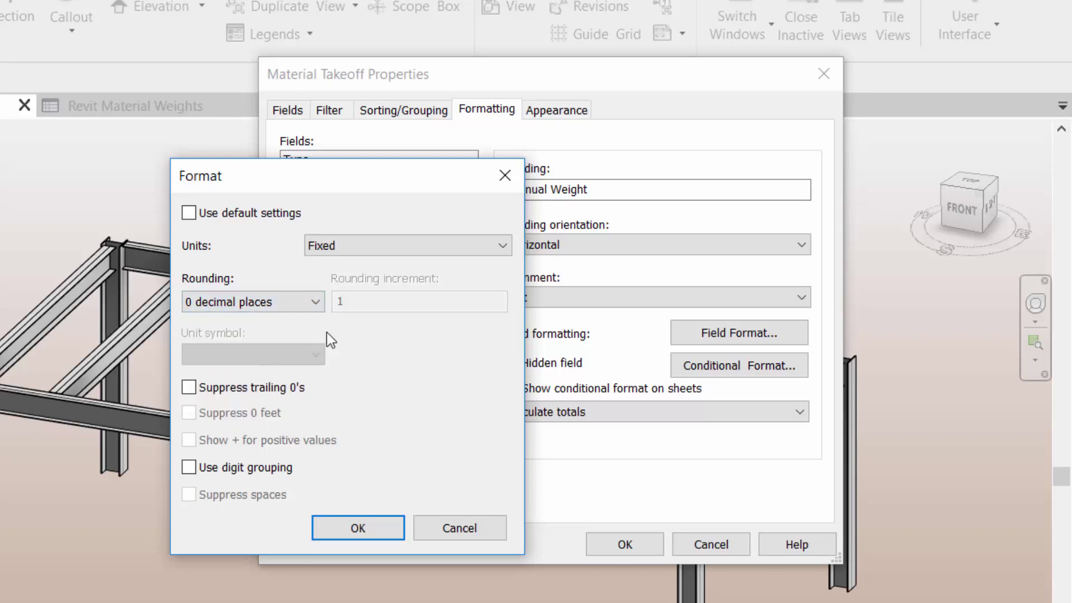
{"action": "left_click", "coordinate": [383, 526]}
{"action": "left_click", "coordinate": [627, 542]}
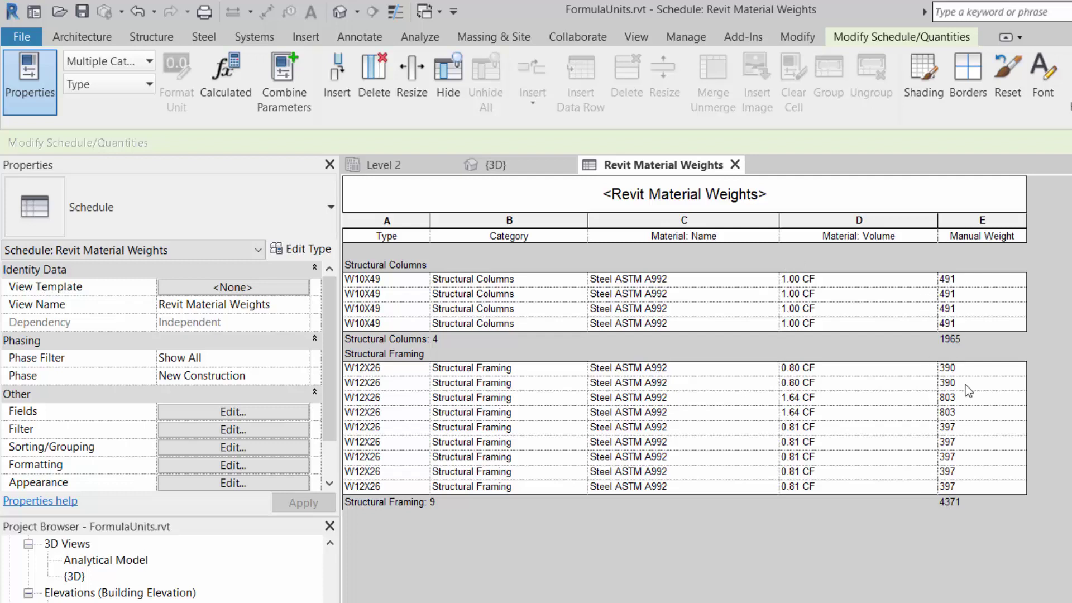
Step: Append '(LBS)' to the Manual Weight column heading
{"action": "left_click", "coordinate": [1016, 236]}
{"action": "left_click", "coordinate": [1017, 236]}
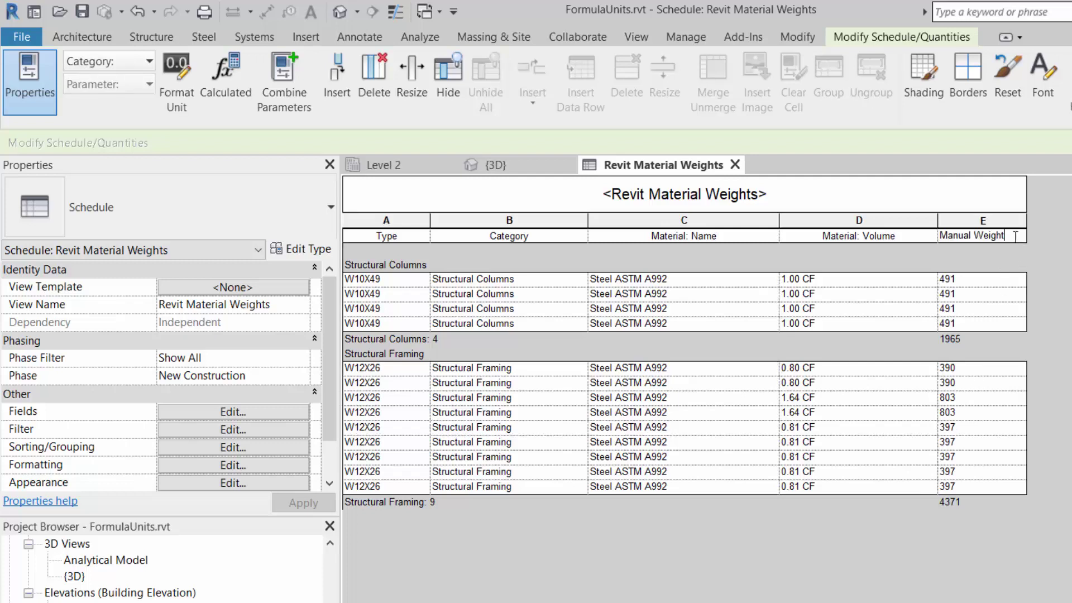
{"action": "type", "text": "(LBS)"}
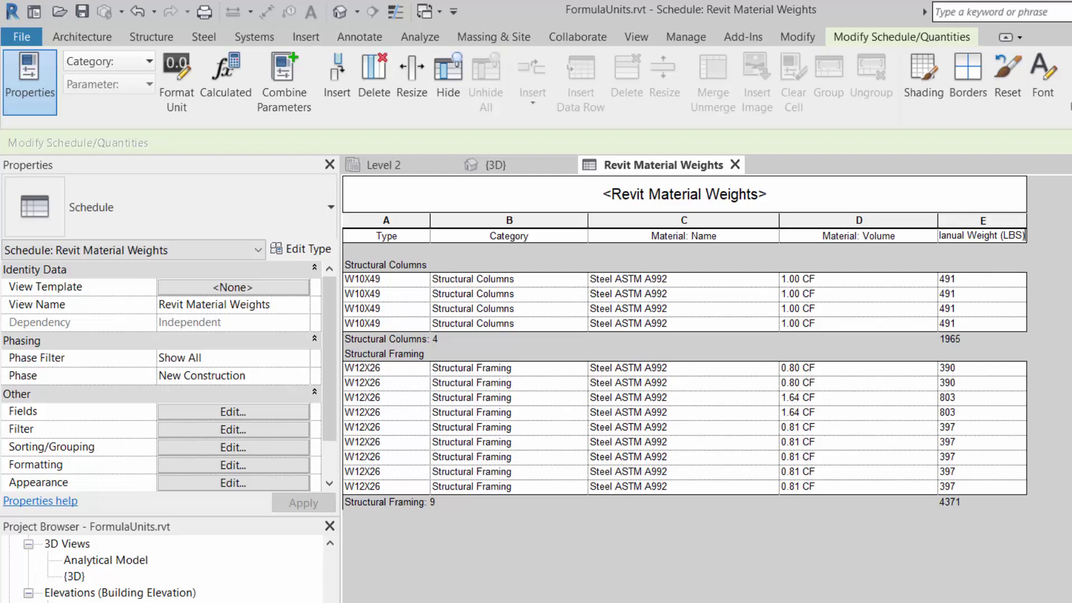
Step: Add Material: Unit weight to the scheduled fields and move Manual Weight below it
{"action": "key", "text": "Escape"}
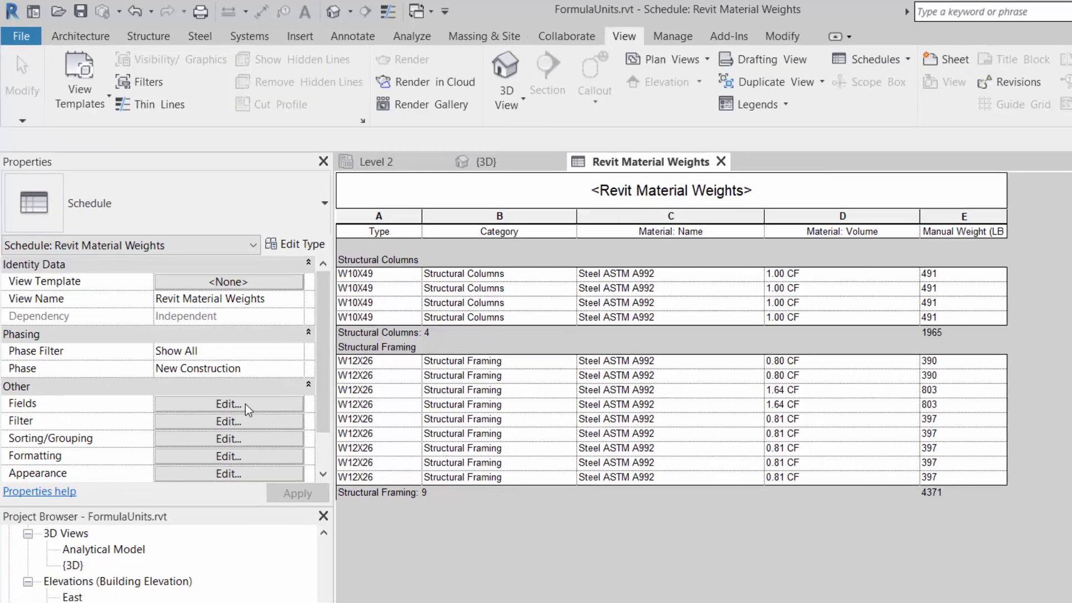
{"action": "left_click", "coordinate": [245, 411]}
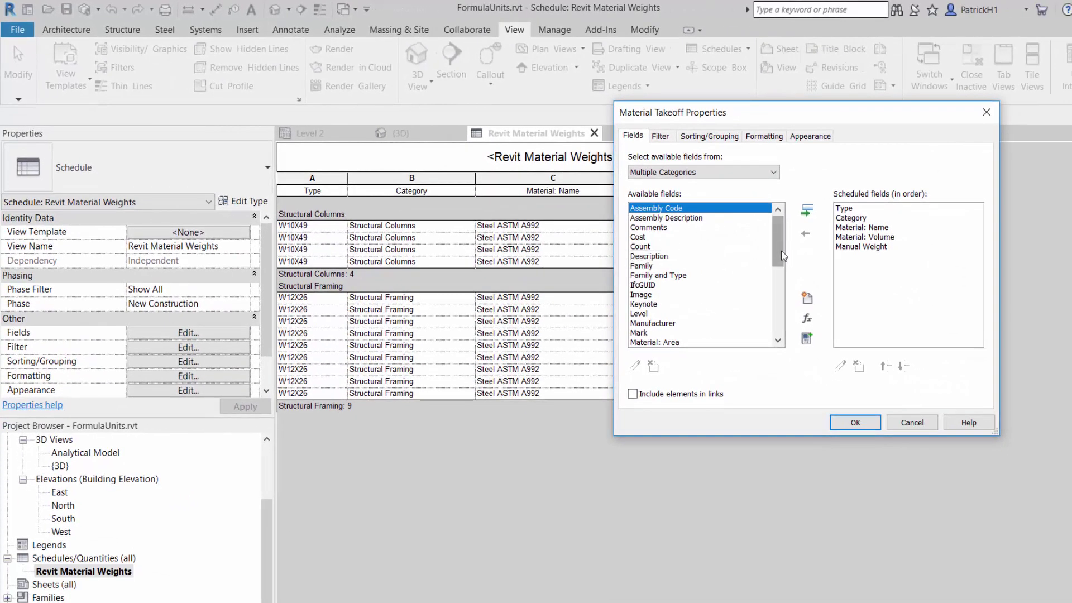
{"action": "scroll", "coordinate": [687, 257], "scroll_direction": "down", "scroll_amount": 7}
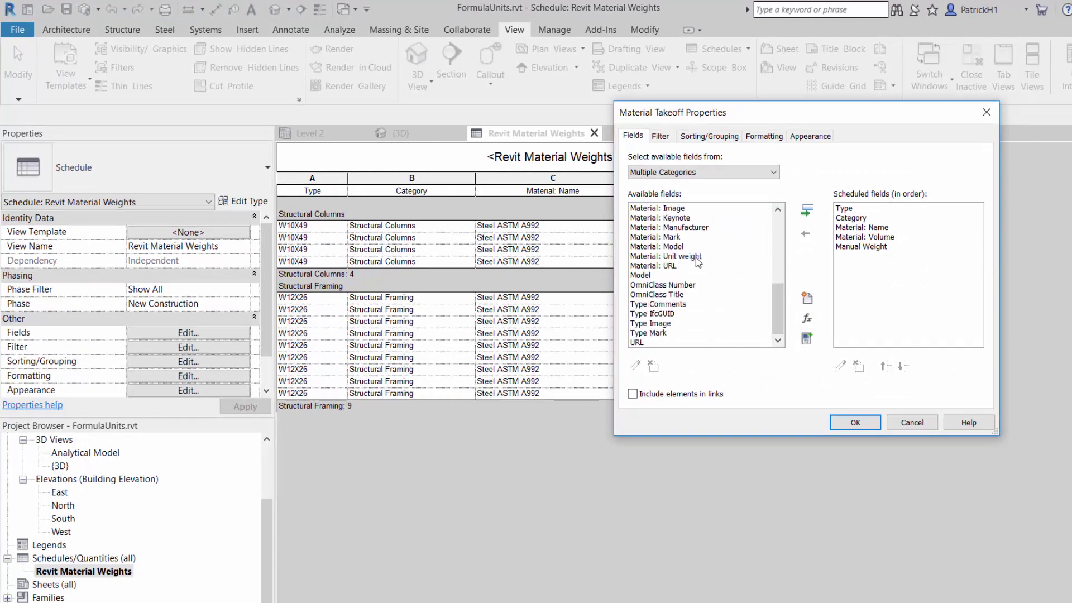
{"action": "left_click", "coordinate": [670, 256]}
{"action": "left_click", "coordinate": [806, 211]}
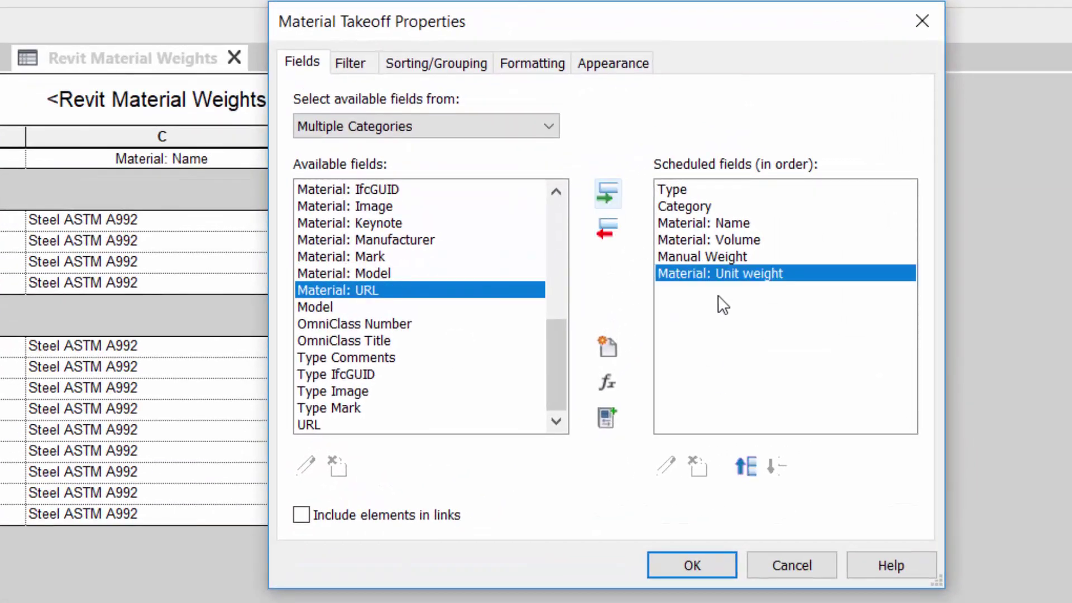
{"action": "left_click", "coordinate": [709, 257]}
{"action": "left_click", "coordinate": [777, 469]}
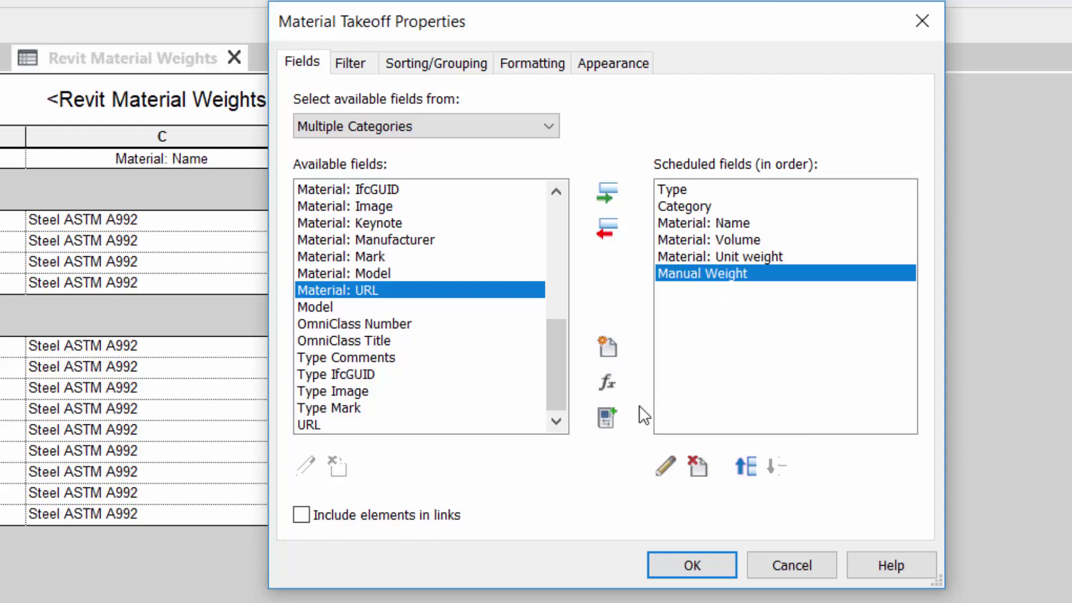
Step: Start a new calculated value named Revit Unit Weight
{"action": "left_click", "coordinate": [609, 385]}
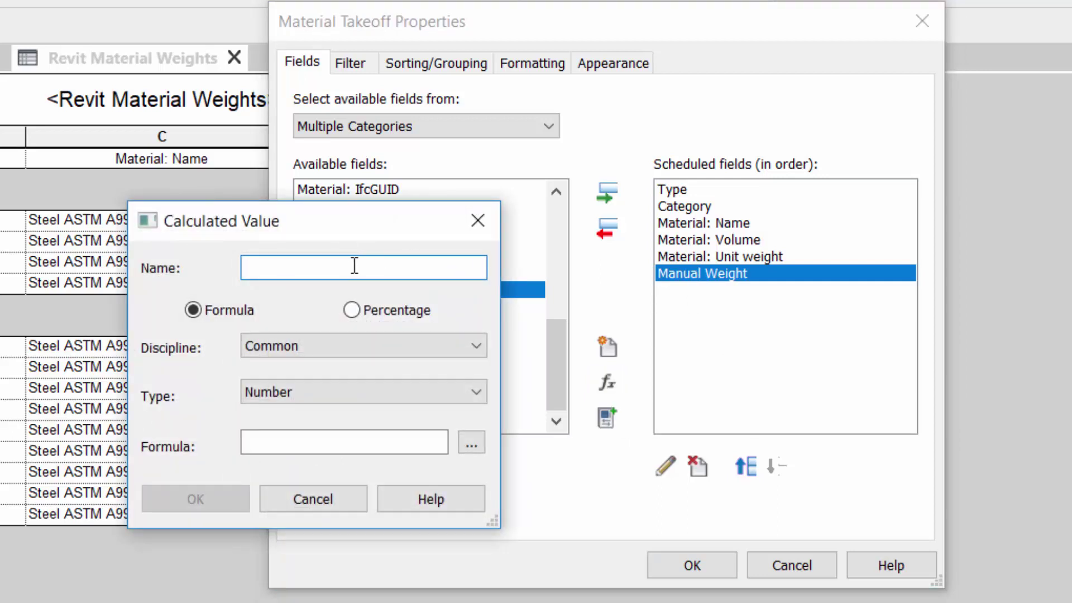
{"action": "type", "text": "Revit"}
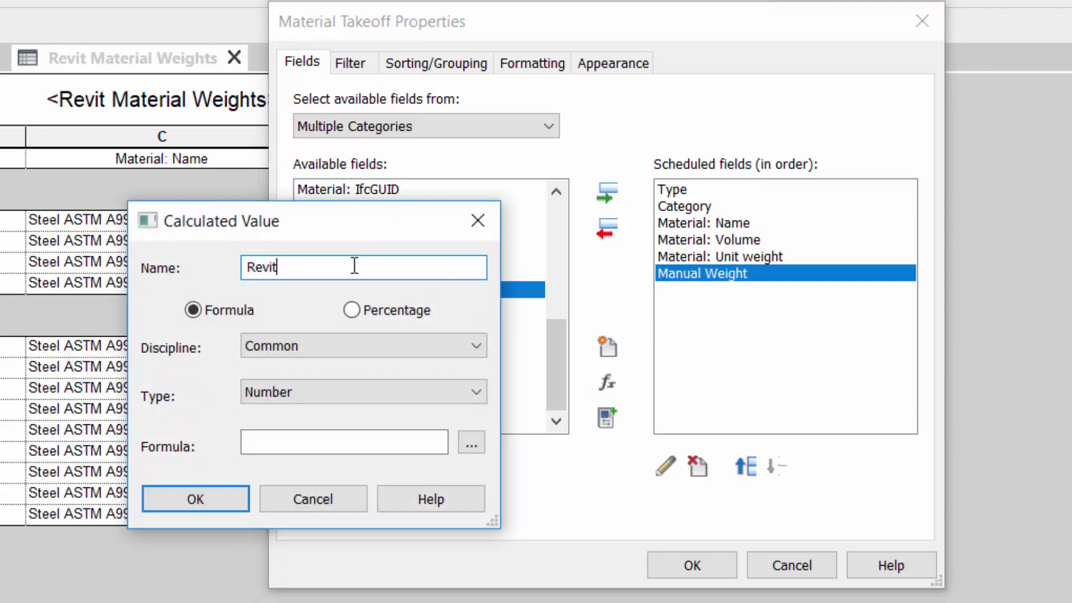
{"action": "key", "text": "BackSpace"}
{"action": "type", "text": "t Unit Weight"}
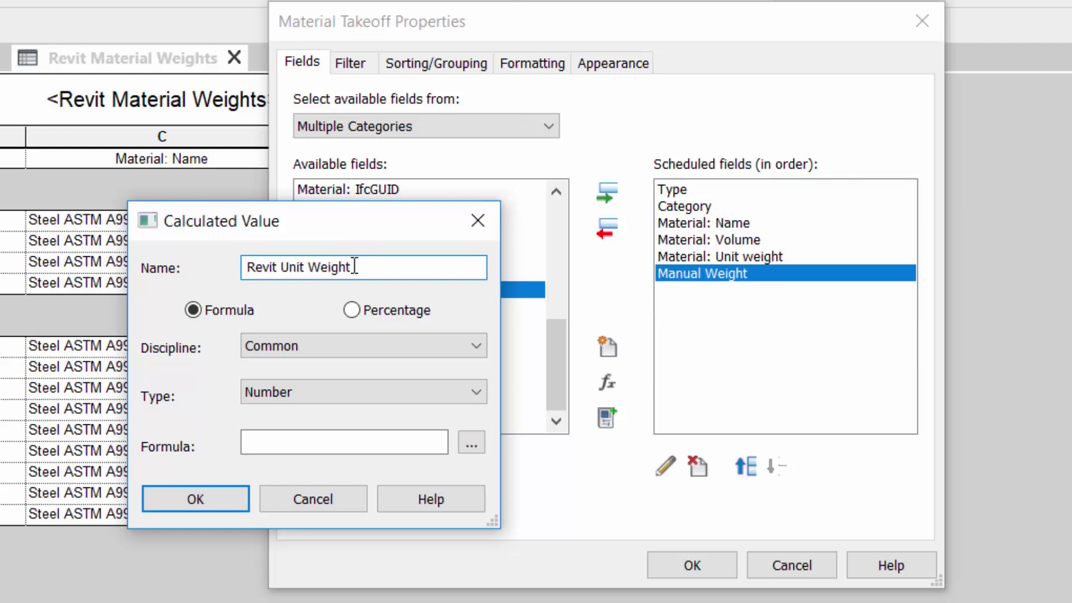
Step: Set Revit Unit Weight's discipline to Structural and its type to Weight
{"action": "left_click", "coordinate": [347, 343]}
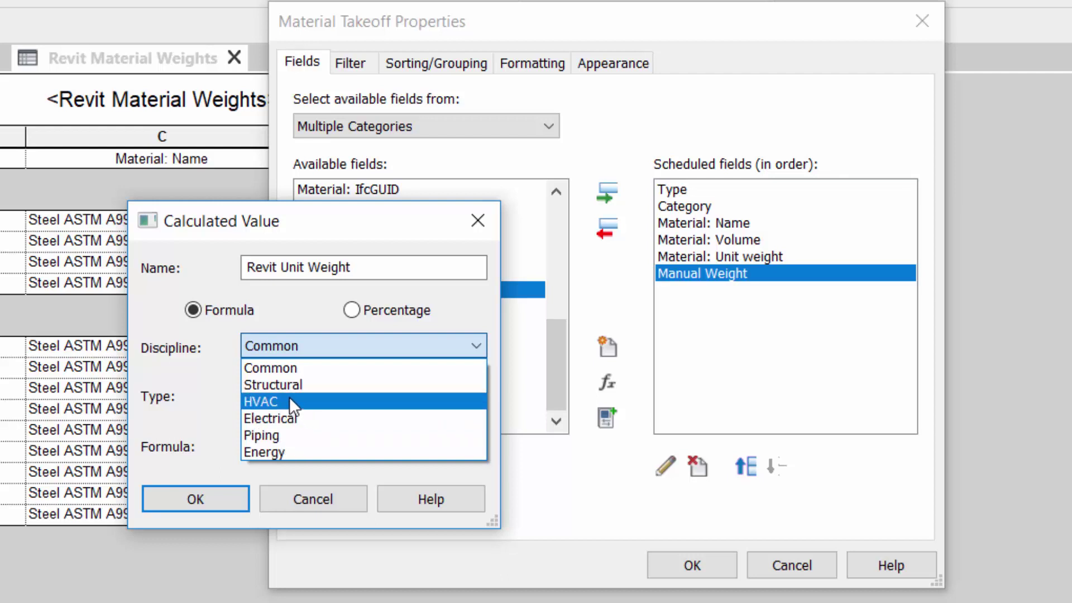
{"action": "left_click", "coordinate": [290, 401]}
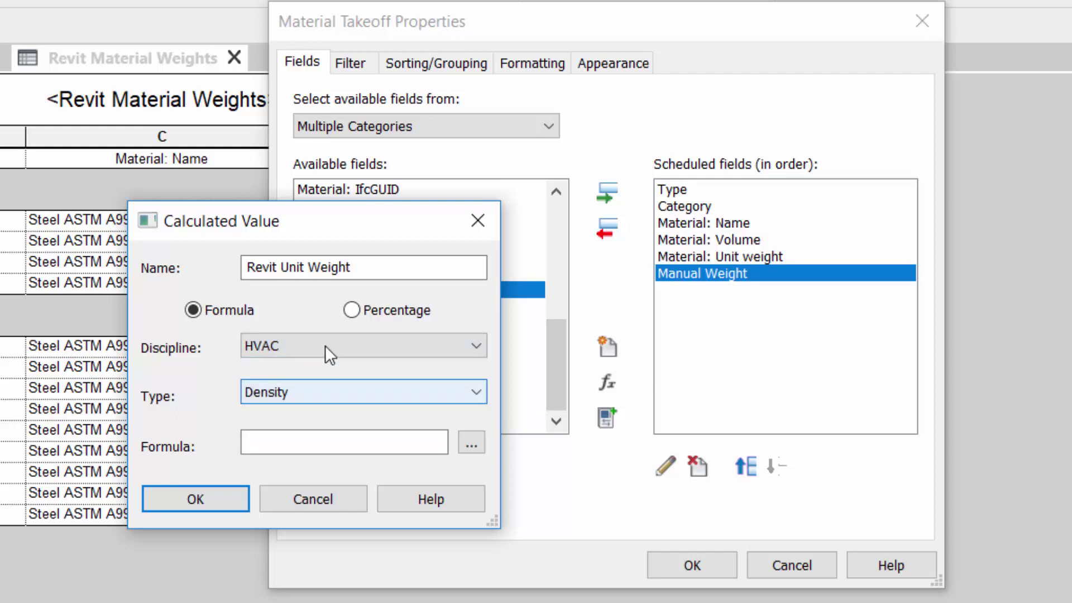
{"action": "left_click", "coordinate": [327, 393]}
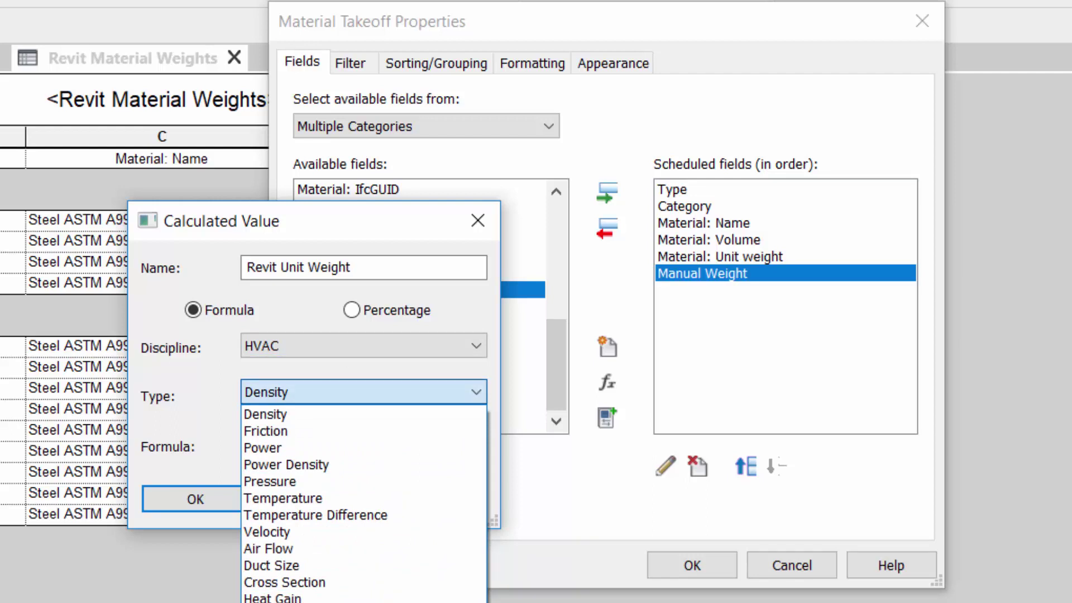
{"action": "left_click", "coordinate": [337, 348]}
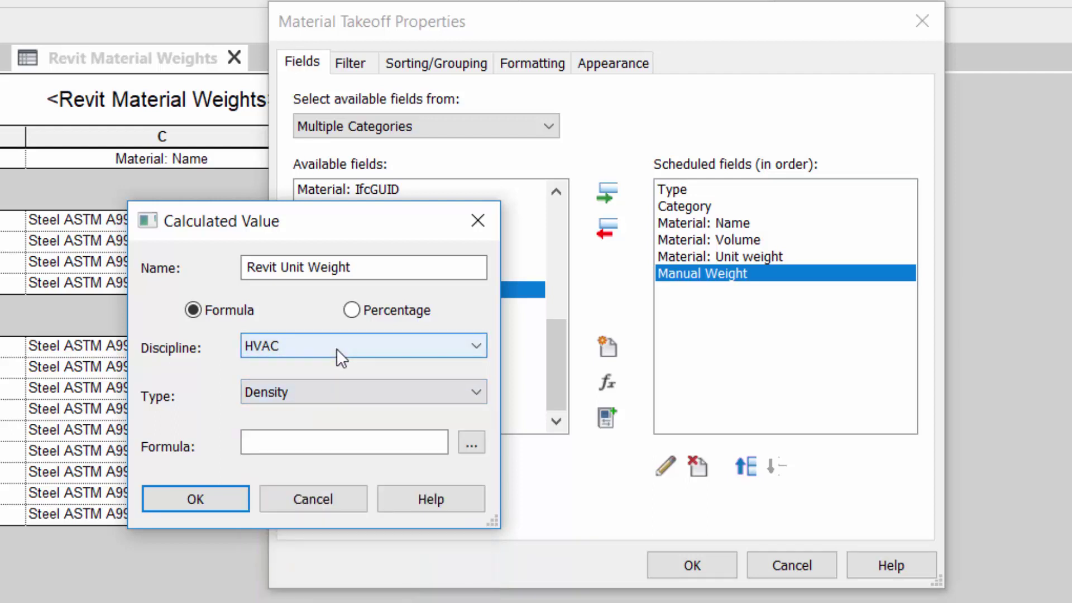
{"action": "left_click", "coordinate": [333, 350]}
{"action": "key", "text": "Escape"}
{"action": "key", "text": "Down"}
{"action": "key", "text": "Down"}
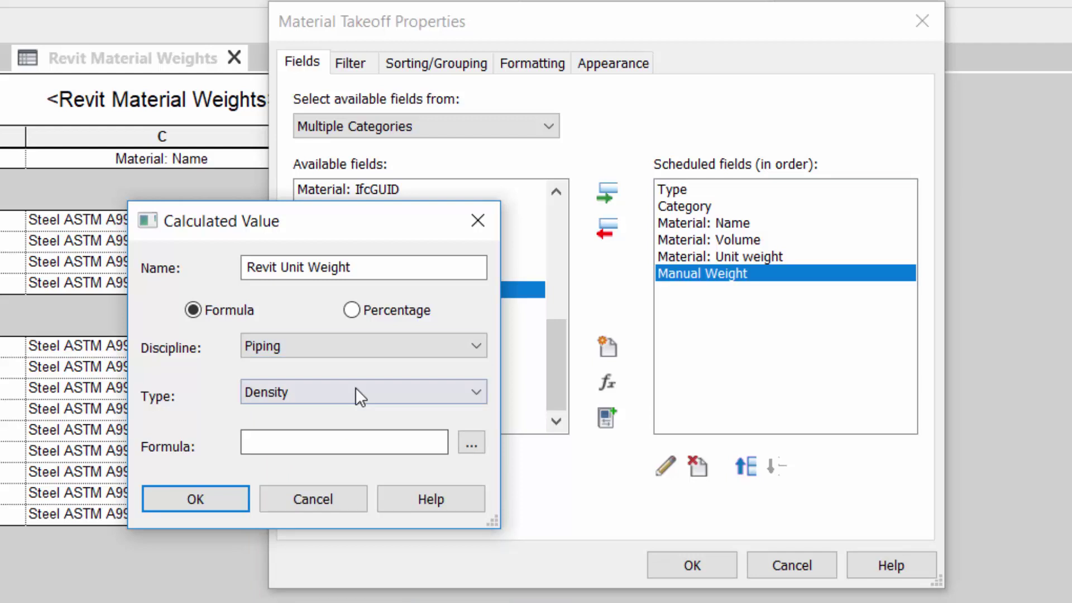
{"action": "left_click", "coordinate": [355, 389]}
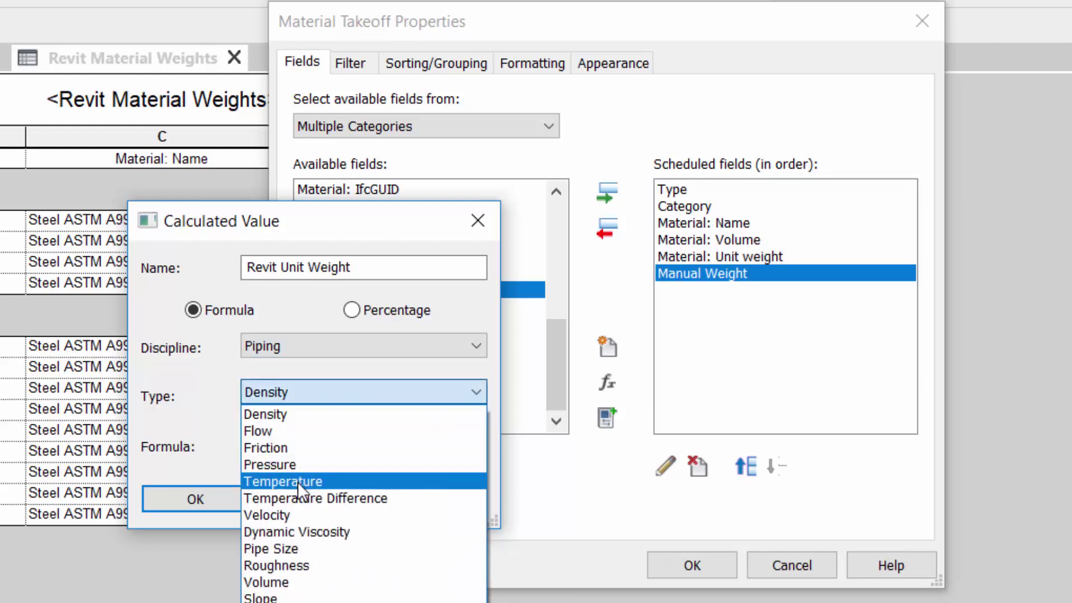
{"action": "left_click", "coordinate": [307, 343]}
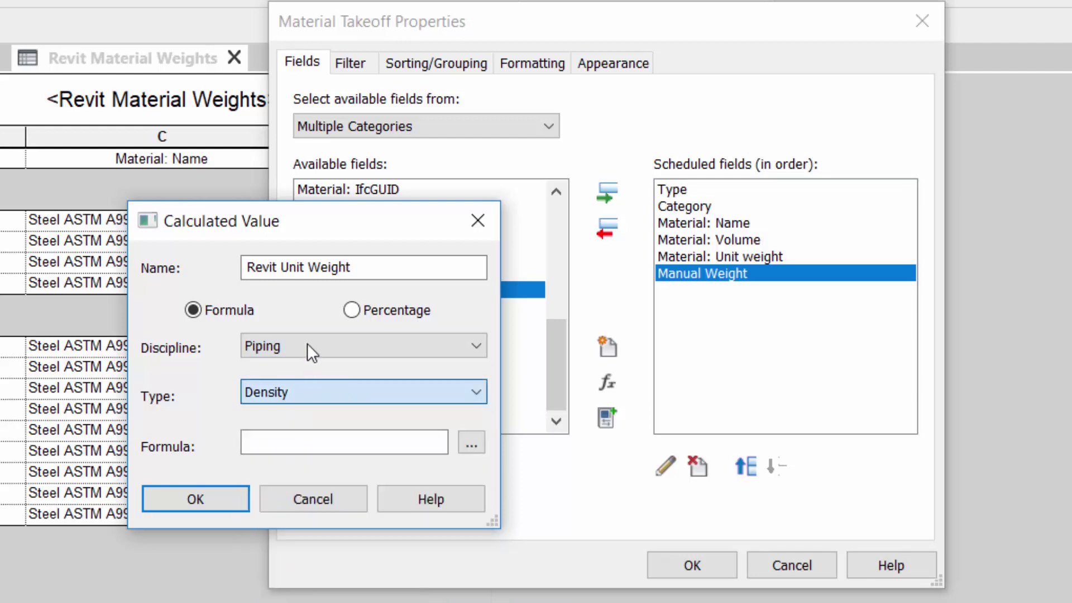
{"action": "left_click", "coordinate": [307, 343]}
{"action": "left_click", "coordinate": [303, 384]}
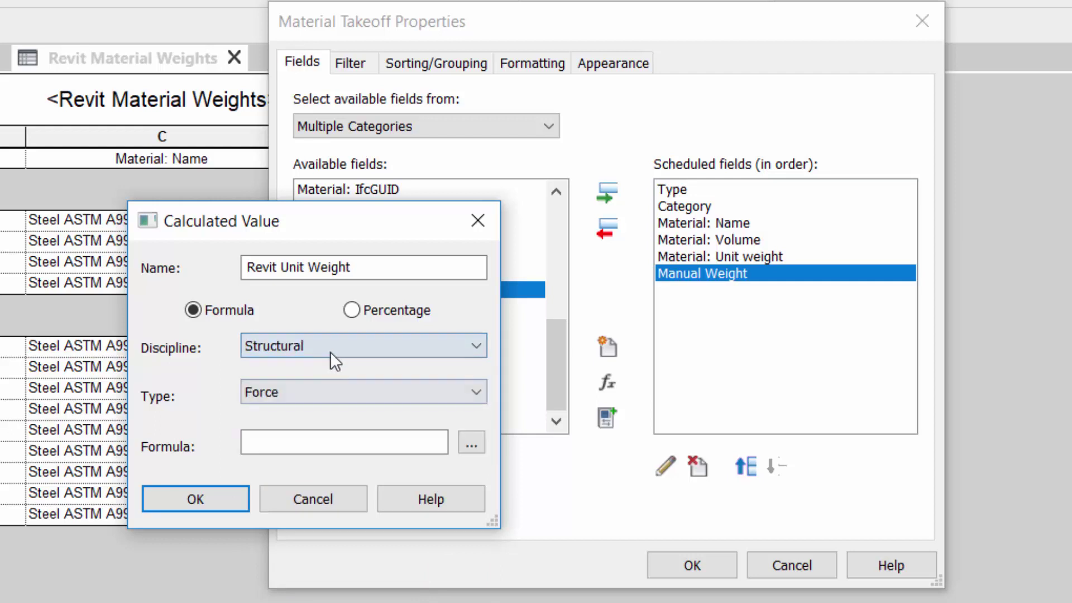
{"action": "left_click", "coordinate": [362, 390]}
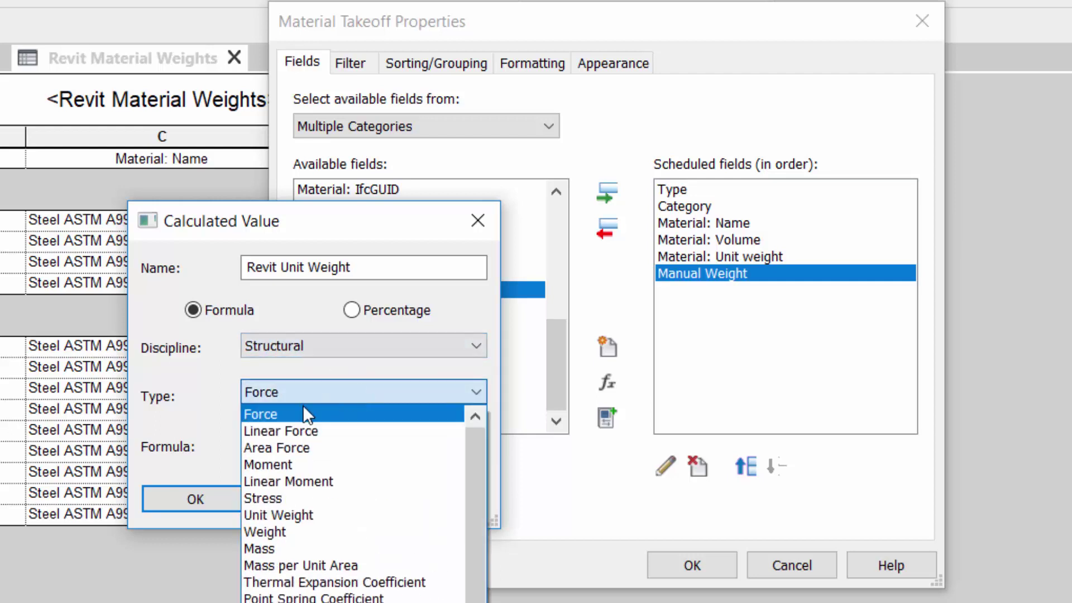
{"action": "left_click", "coordinate": [284, 533]}
Step: Enter the formula Material: Volume * Material: Unit weight and confirm the Revit Unit Weight field
{"action": "left_click", "coordinate": [341, 445]}
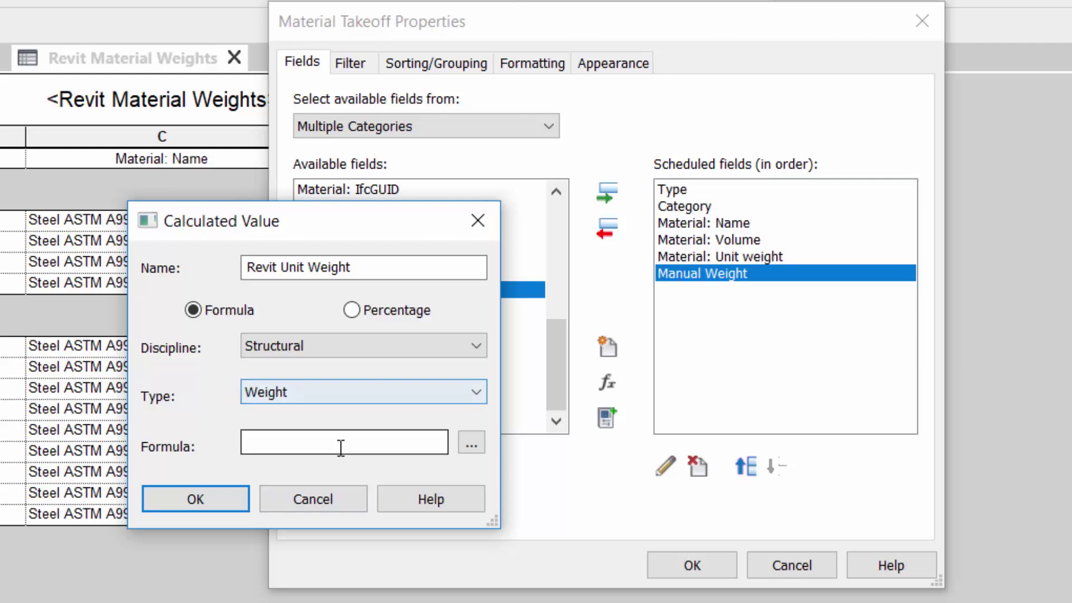
{"action": "left_click", "coordinate": [470, 447]}
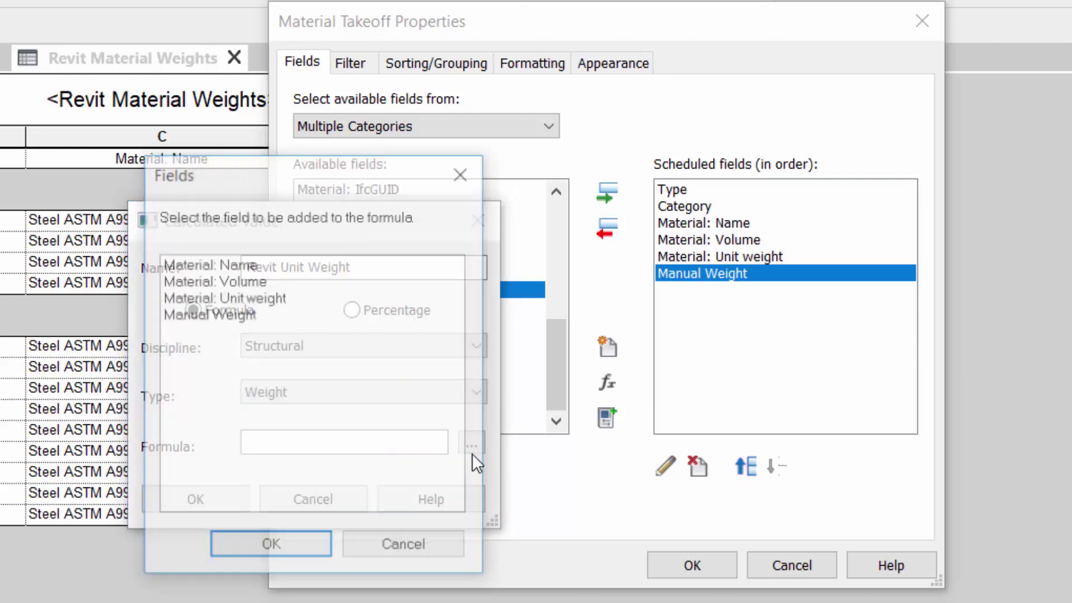
{"action": "left_click", "coordinate": [251, 282]}
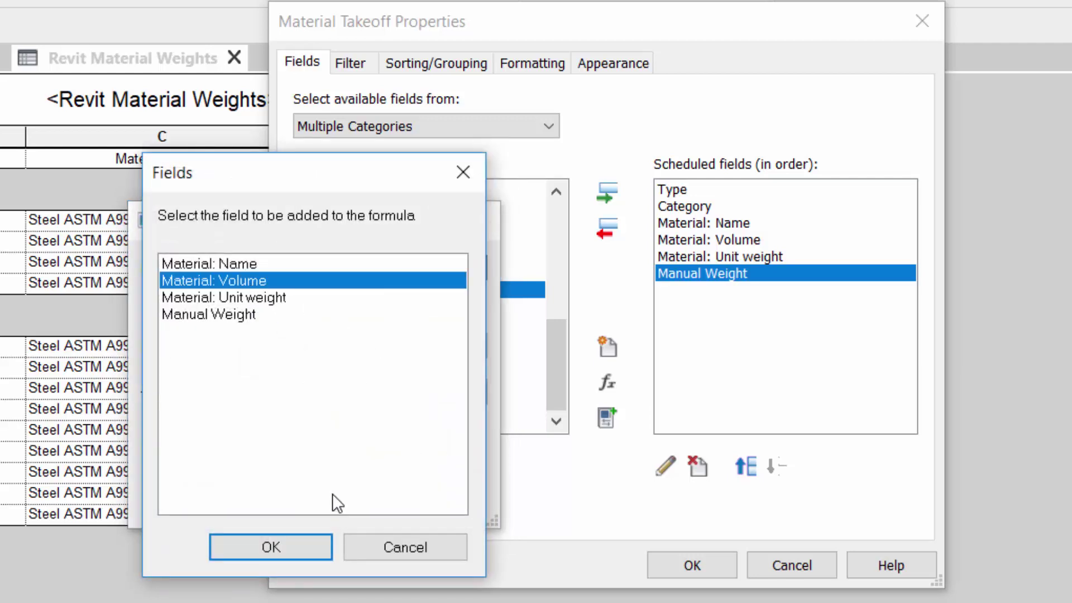
{"action": "left_click", "coordinate": [269, 548]}
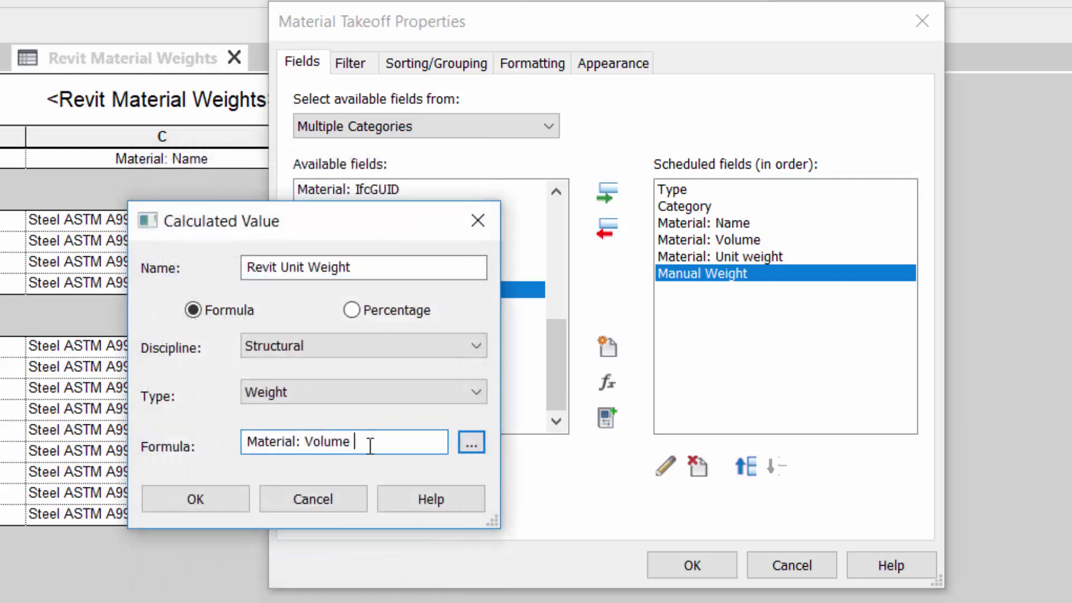
{"action": "type", "text": "*"}
{"action": "left_click", "coordinate": [470, 444]}
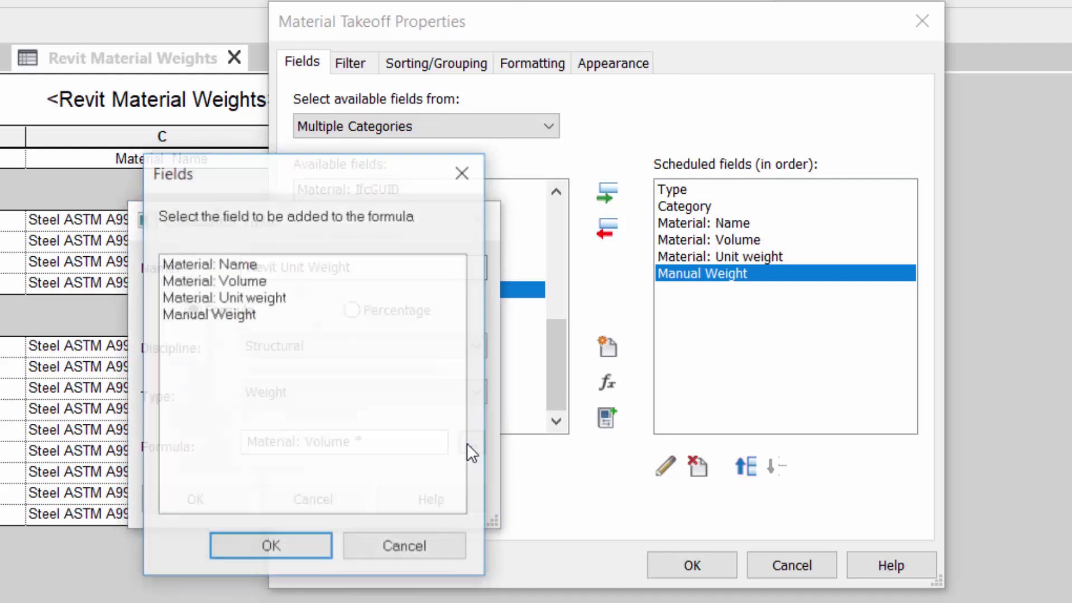
{"action": "left_click", "coordinate": [266, 299]}
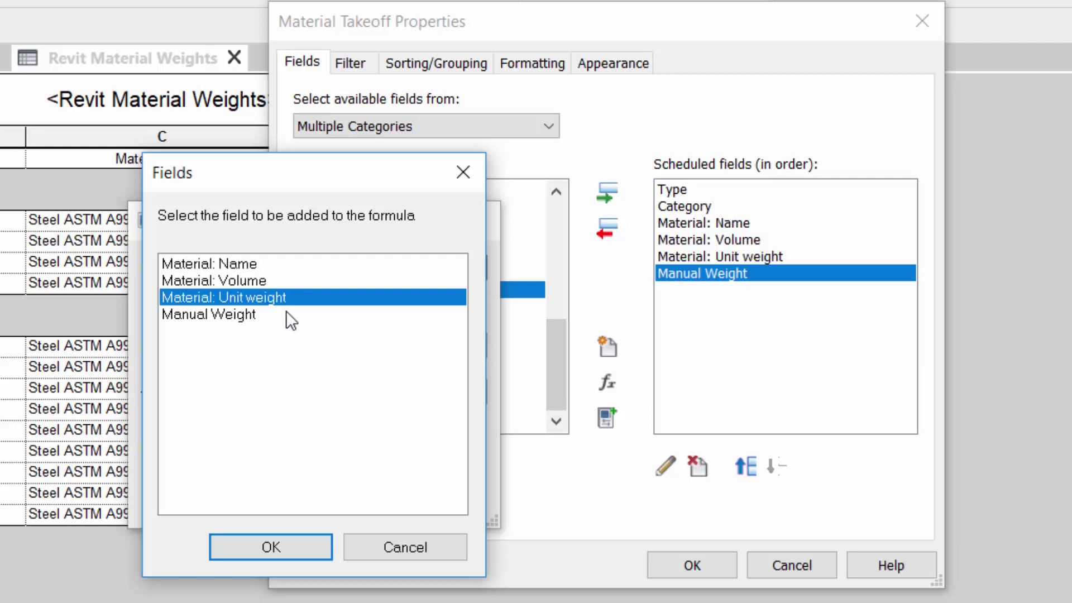
{"action": "left_click", "coordinate": [298, 544]}
{"action": "left_click", "coordinate": [233, 499]}
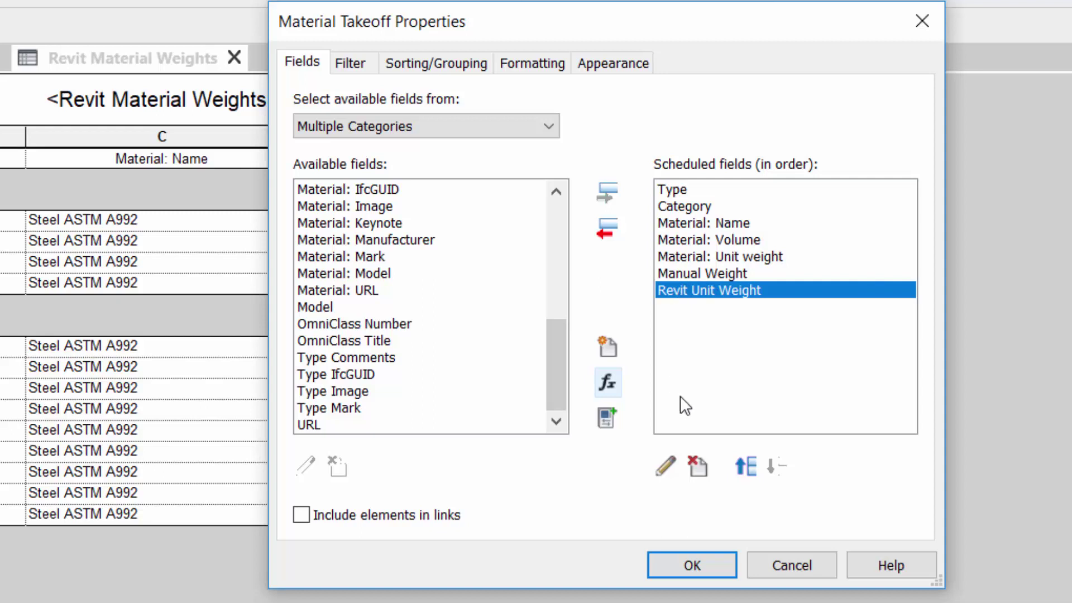
Step: Make Revit Unit Weight calculate totals and bring up its Field Format settings
{"action": "left_click", "coordinate": [518, 68]}
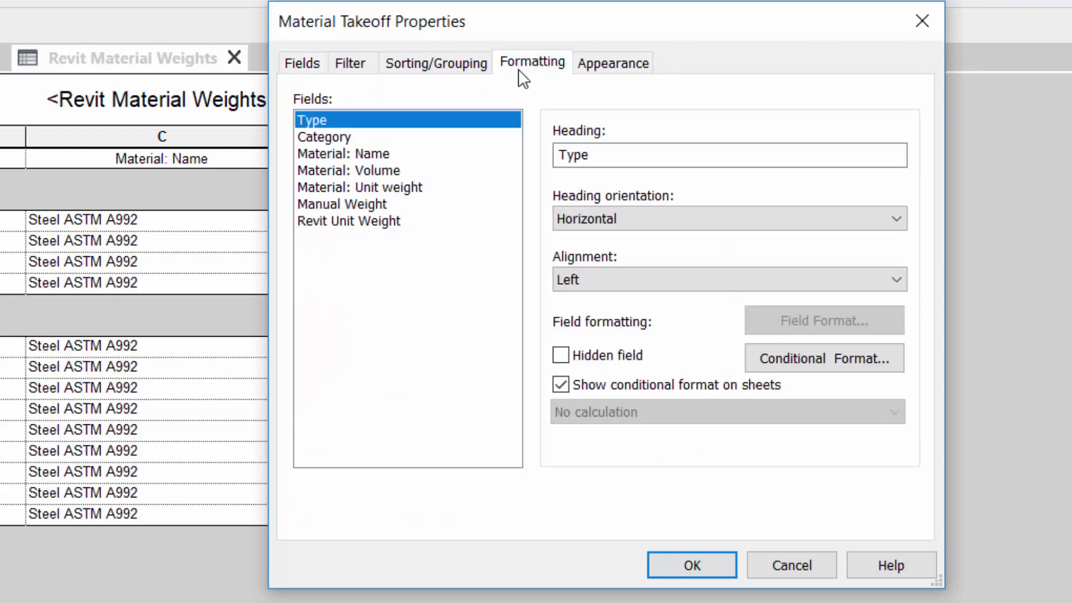
{"action": "left_click", "coordinate": [382, 222]}
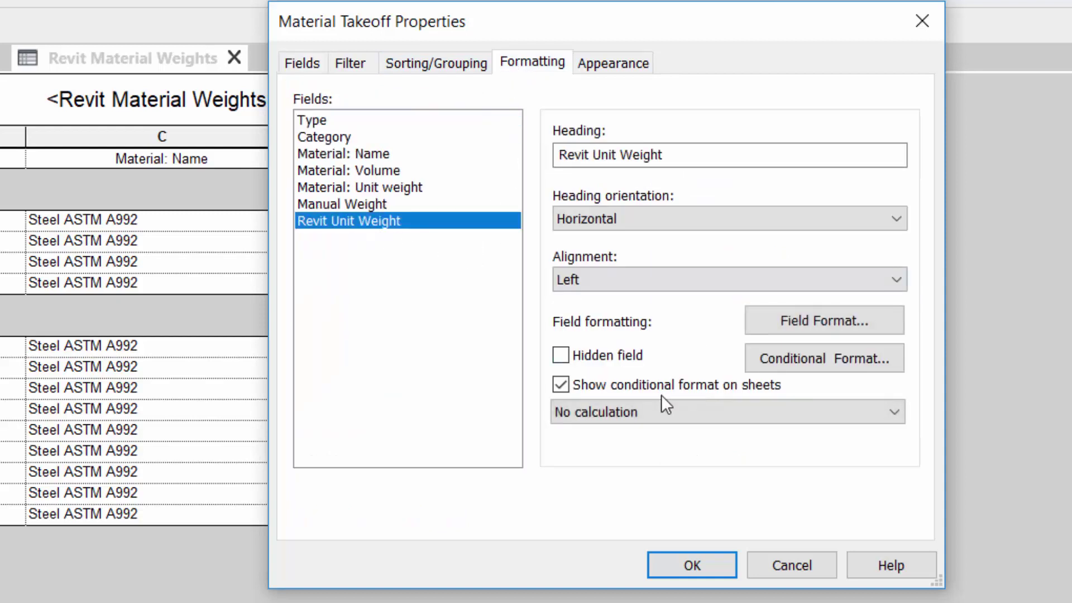
{"action": "left_click", "coordinate": [623, 407]}
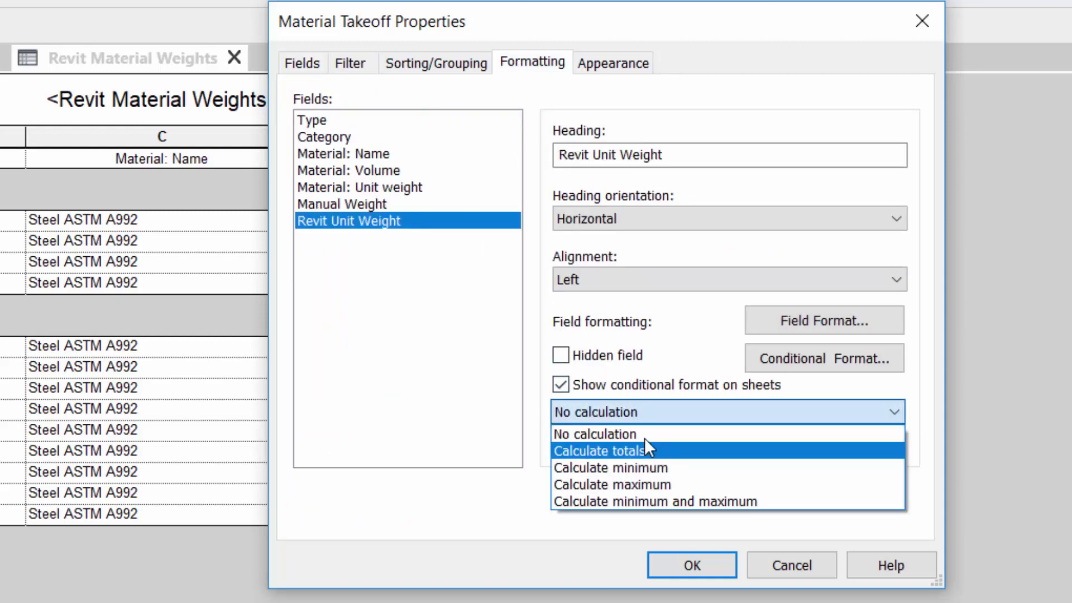
{"action": "left_click", "coordinate": [645, 443]}
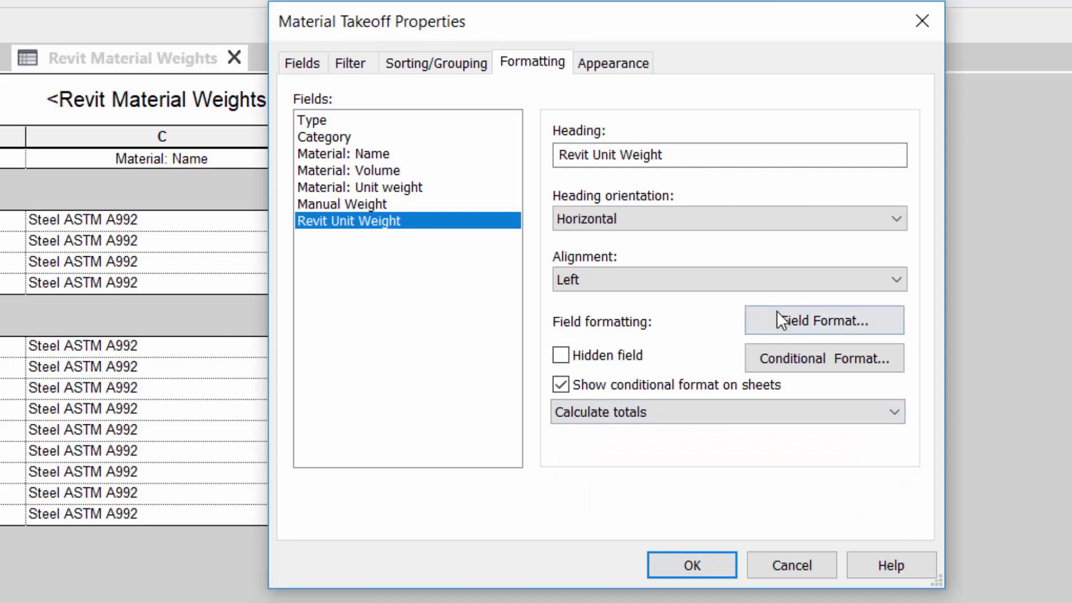
{"action": "left_click", "coordinate": [808, 321]}
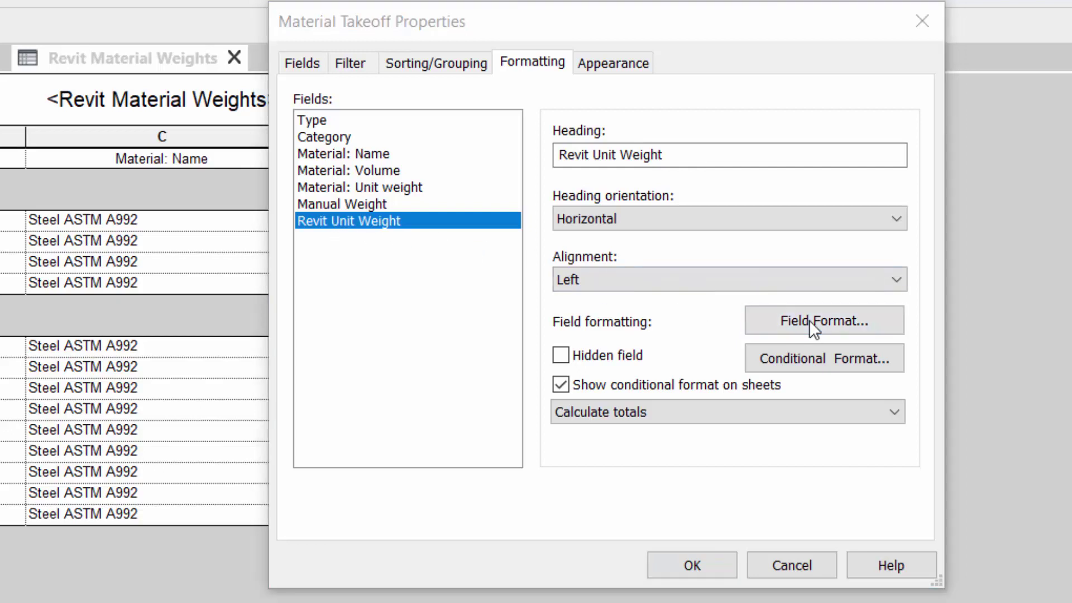
Step: Format Revit Unit Weight as Pounds with 0 decimal places and the lb symbol, overriding project settings
{"action": "left_click", "coordinate": [189, 182]}
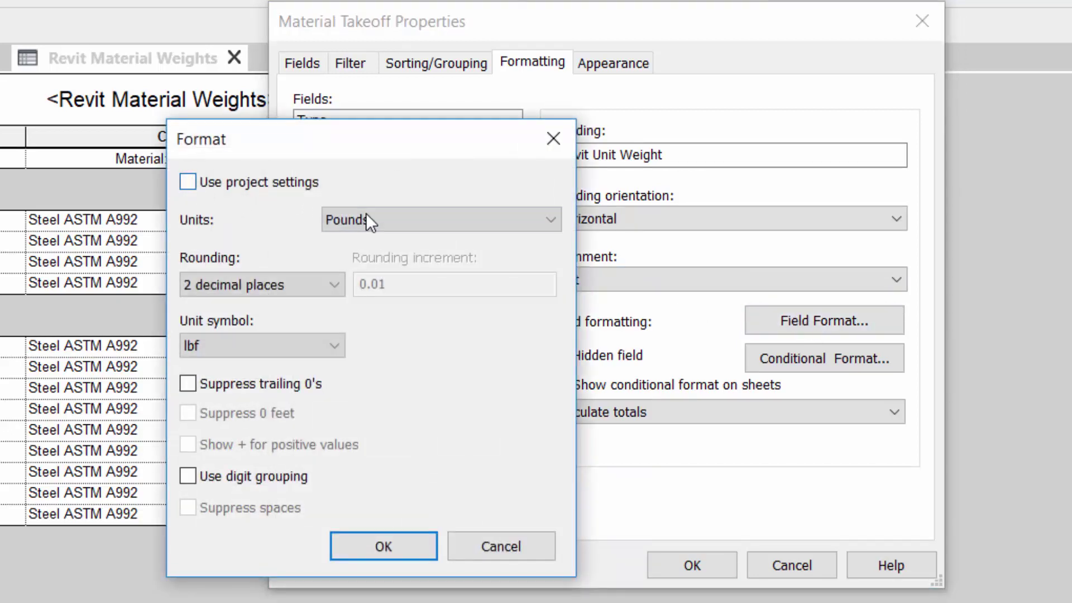
{"action": "left_click", "coordinate": [399, 217]}
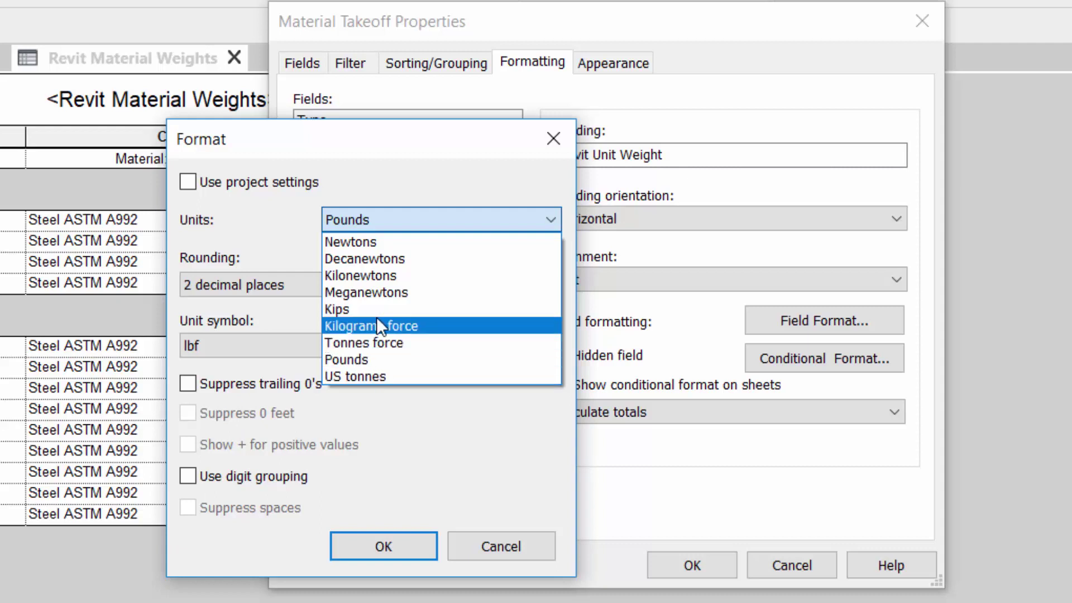
{"action": "left_click", "coordinate": [367, 357]}
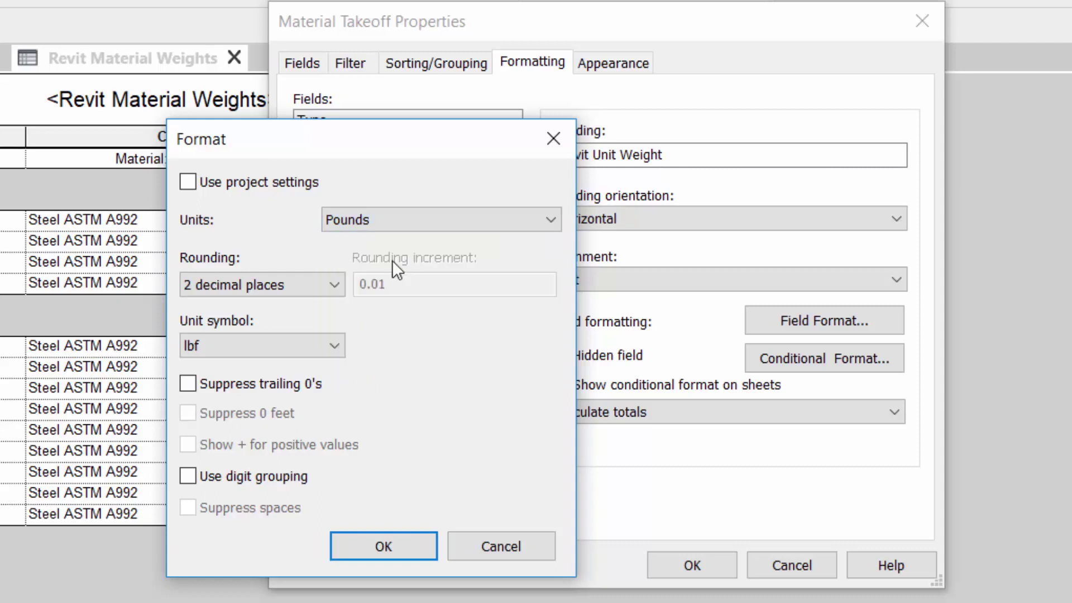
{"action": "left_click", "coordinate": [331, 279]}
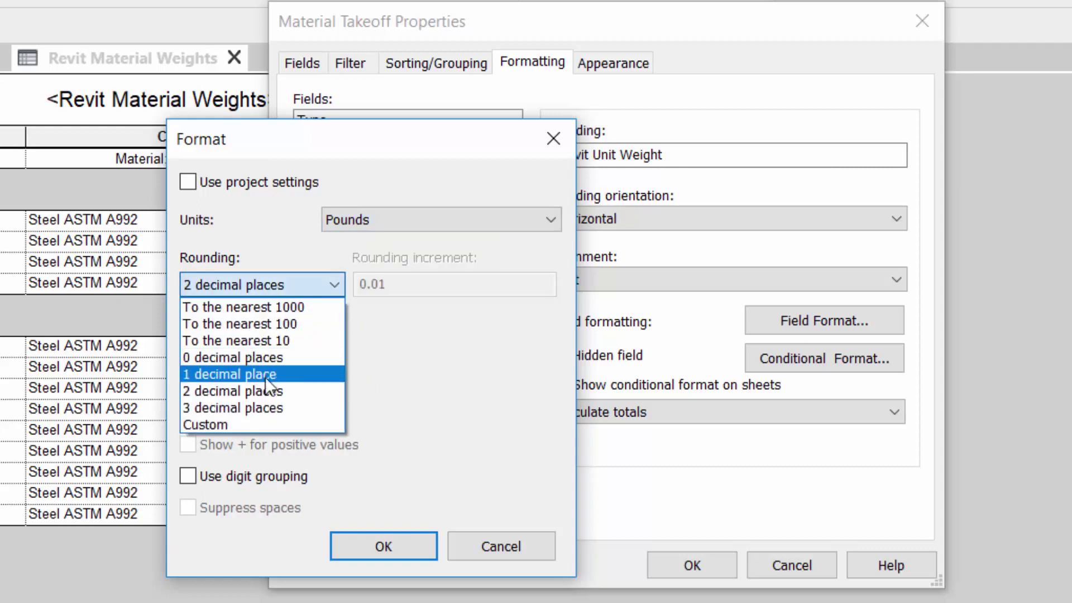
{"action": "left_click", "coordinate": [266, 359]}
{"action": "left_click", "coordinate": [331, 345]}
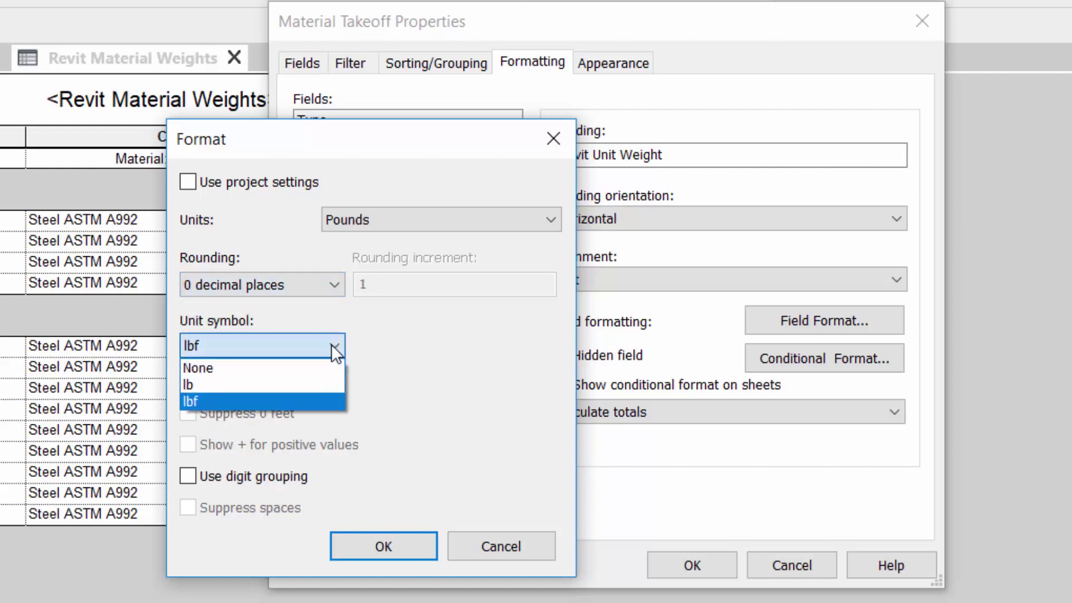
{"action": "left_click", "coordinate": [234, 384]}
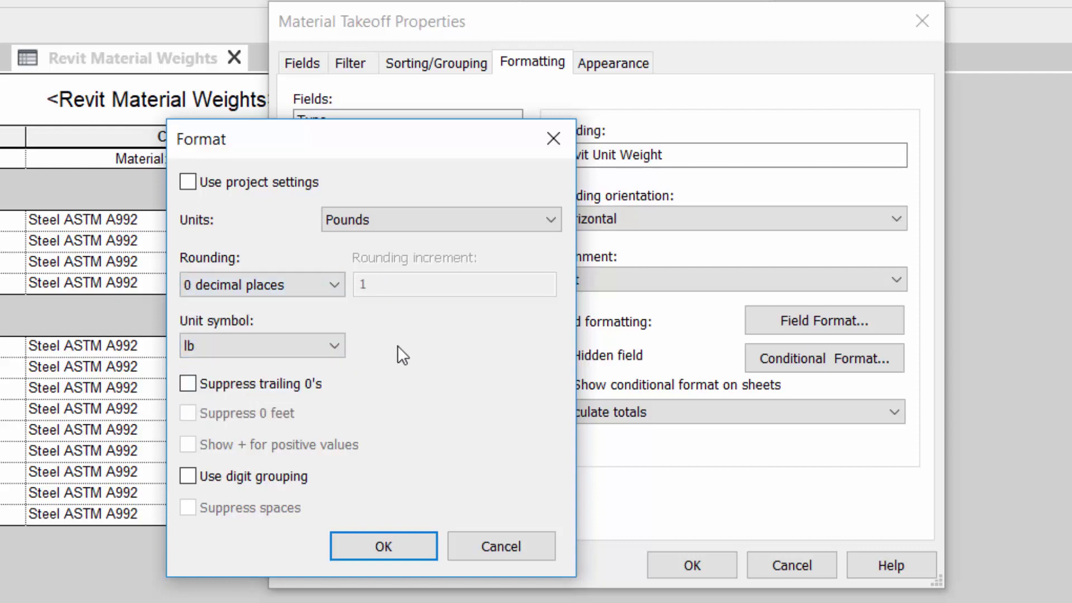
{"action": "left_click", "coordinate": [410, 546]}
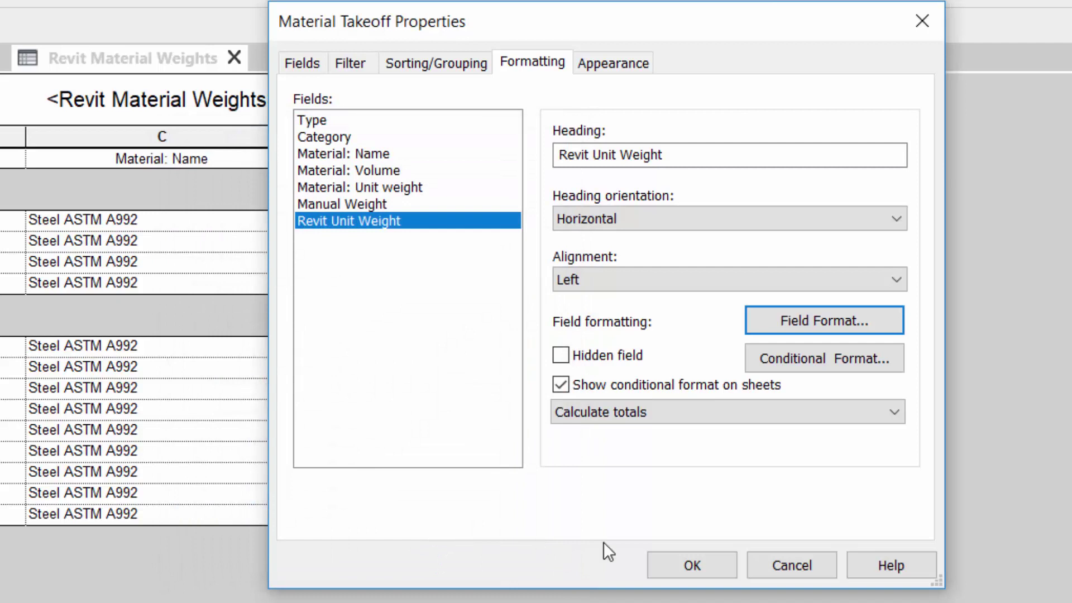
{"action": "left_click", "coordinate": [702, 564]}
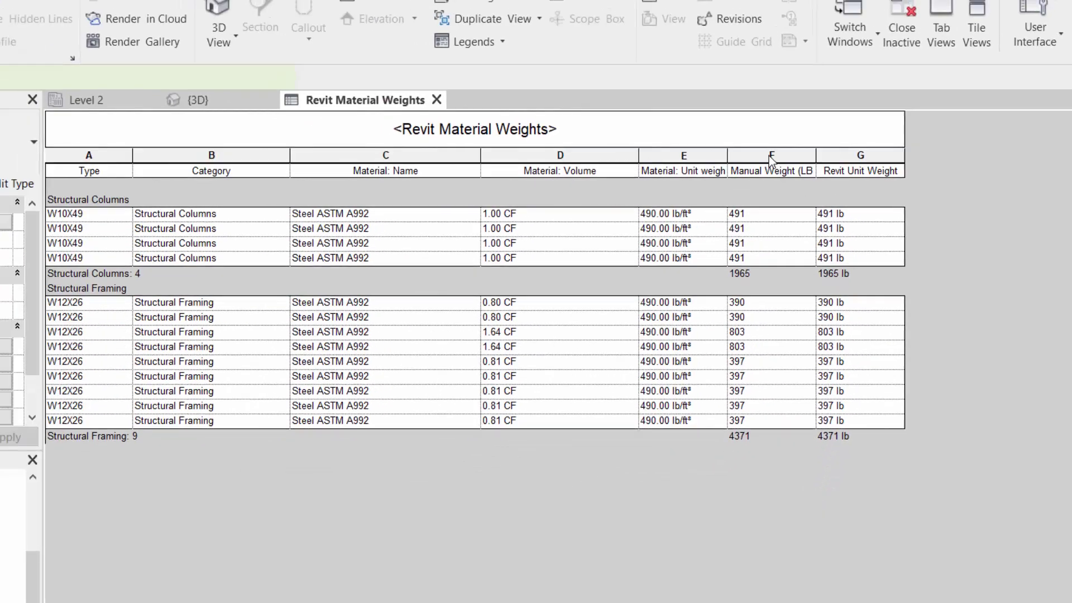
Step: Hide the Manual Weight, Material: Name, Material: Volume and Material: Unit weight columns
{"action": "left_click", "coordinate": [710, 137]}
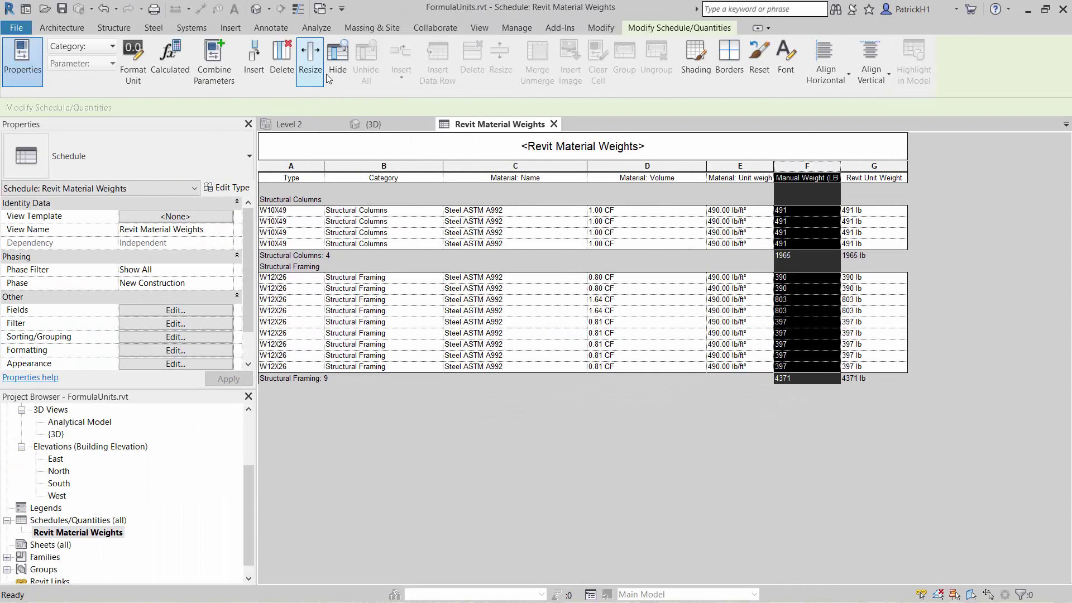
{"action": "left_click", "coordinate": [342, 66]}
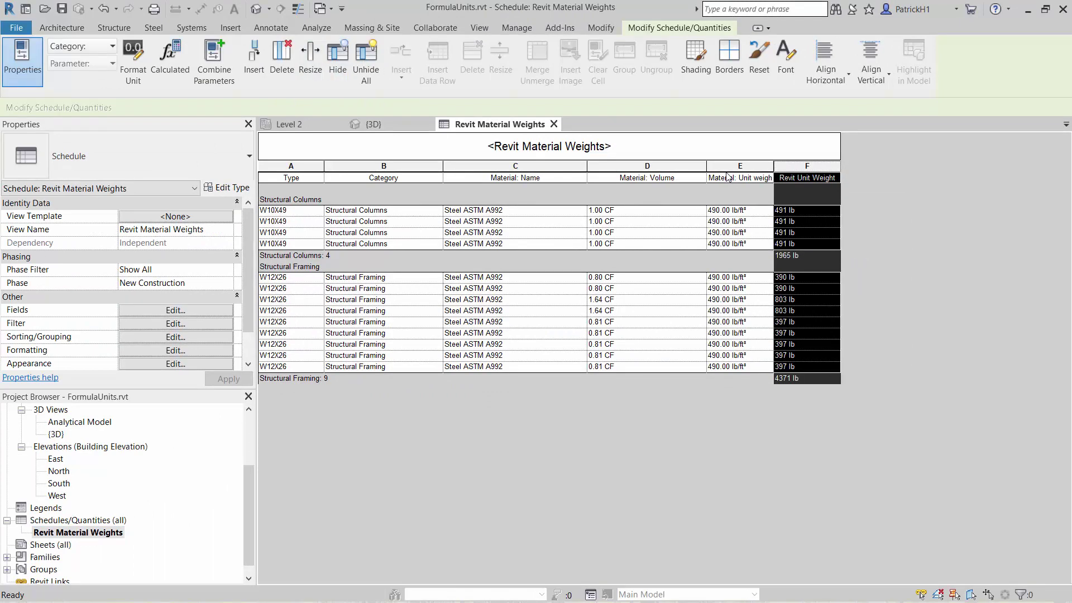
{"action": "left_click", "coordinate": [535, 177]}
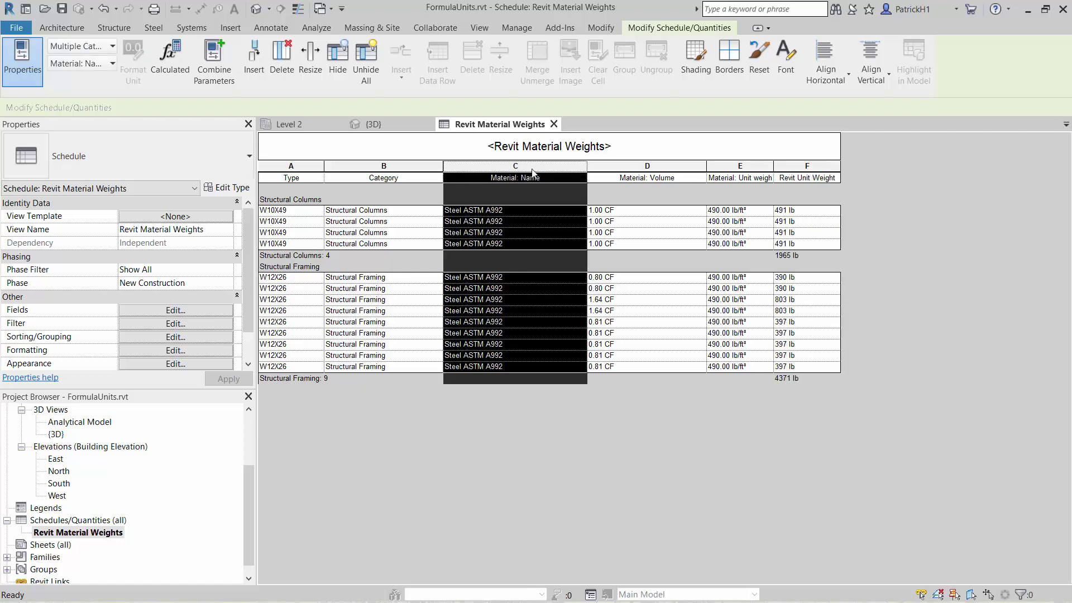
{"action": "left_click", "coordinate": [338, 63]}
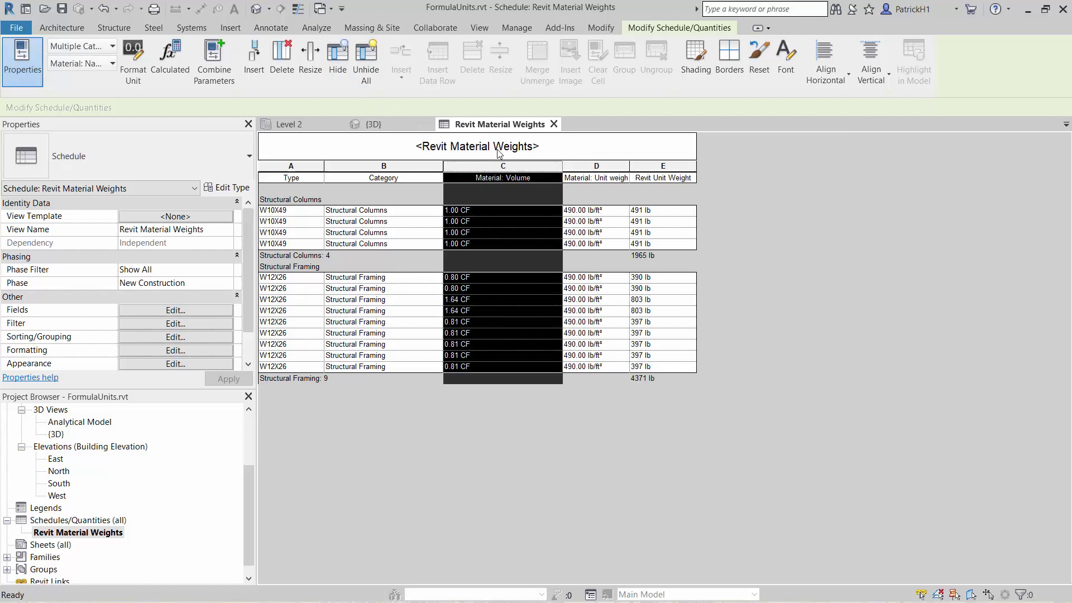
{"action": "left_click", "coordinate": [337, 63]}
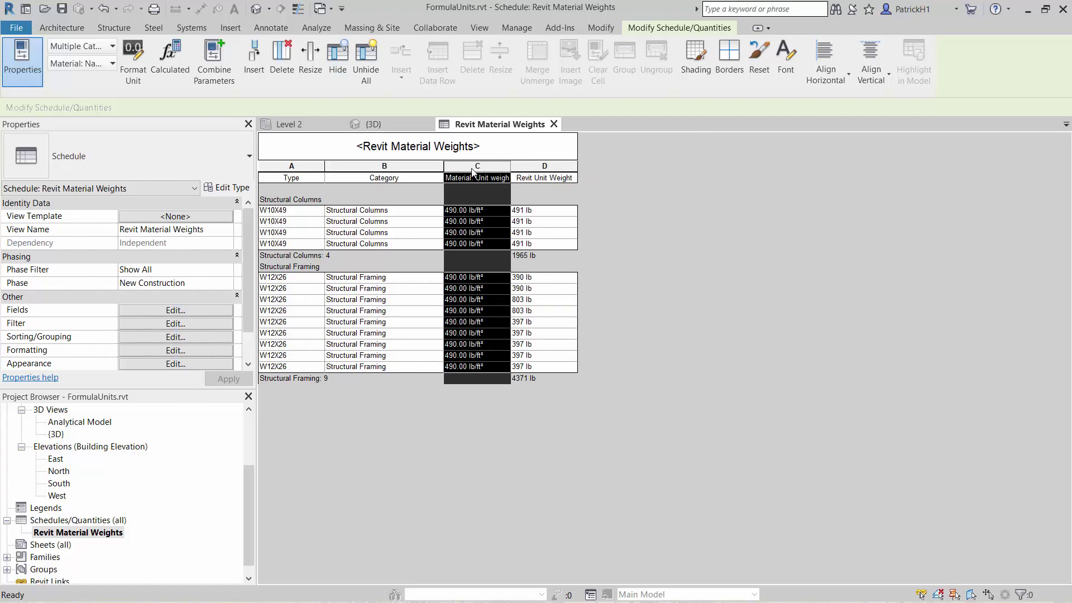
{"action": "left_click", "coordinate": [346, 75]}
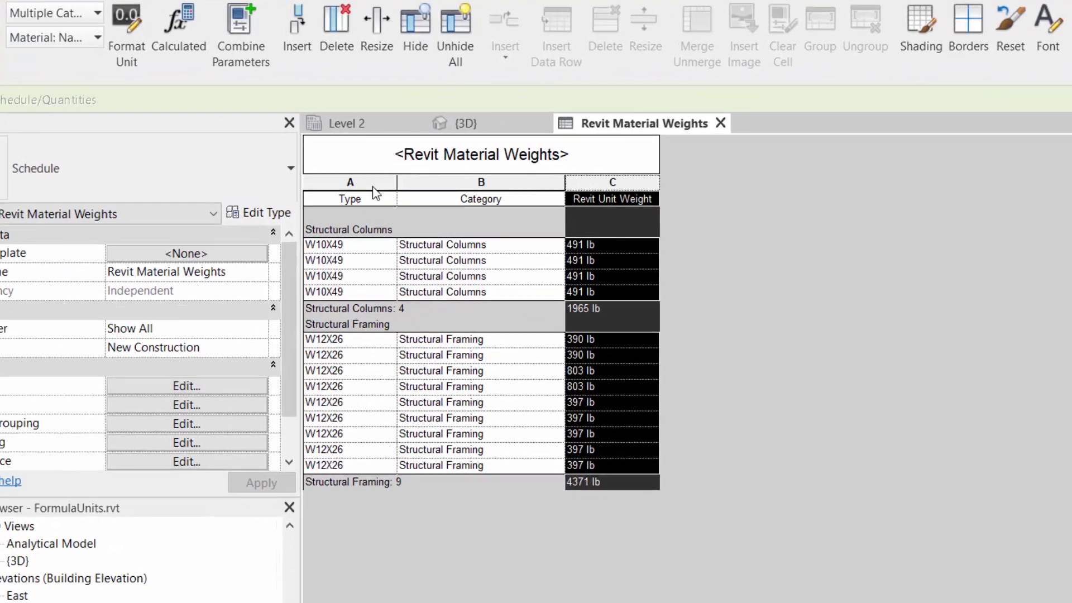
{"action": "left_click", "coordinate": [323, 177]}
{"action": "left_click", "coordinate": [812, 290]}
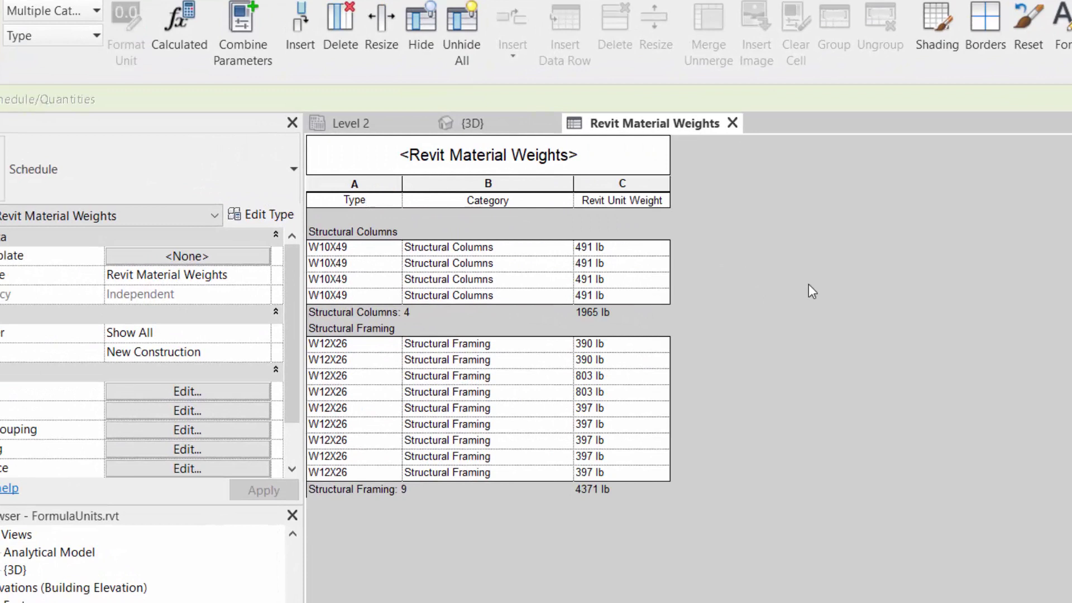